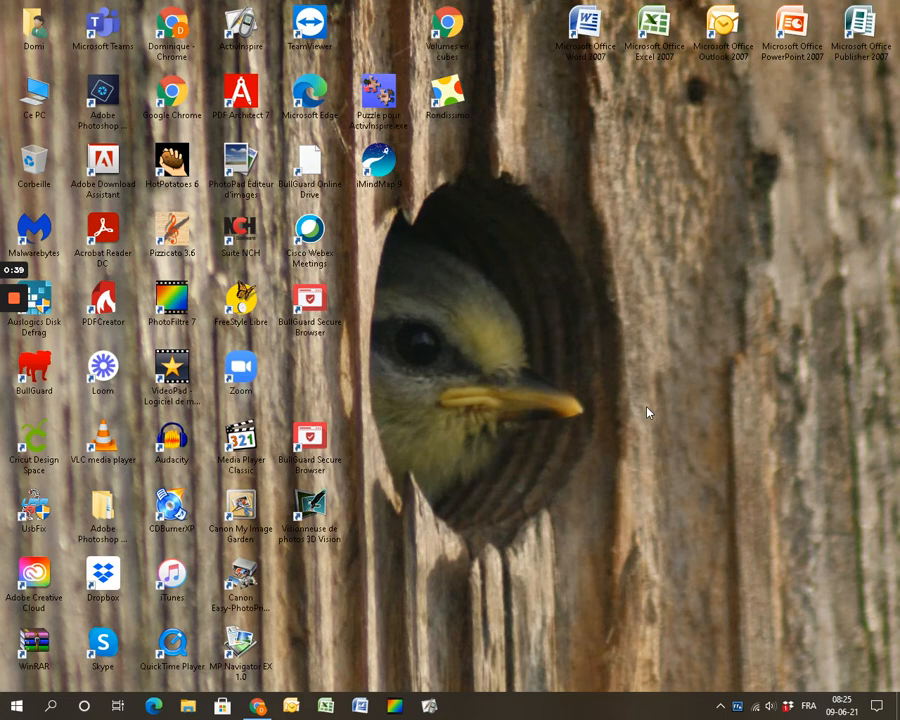
Step: Switch to the Book Creator book in Chrome and look through its pages from the cover to page 7
click(258, 706)
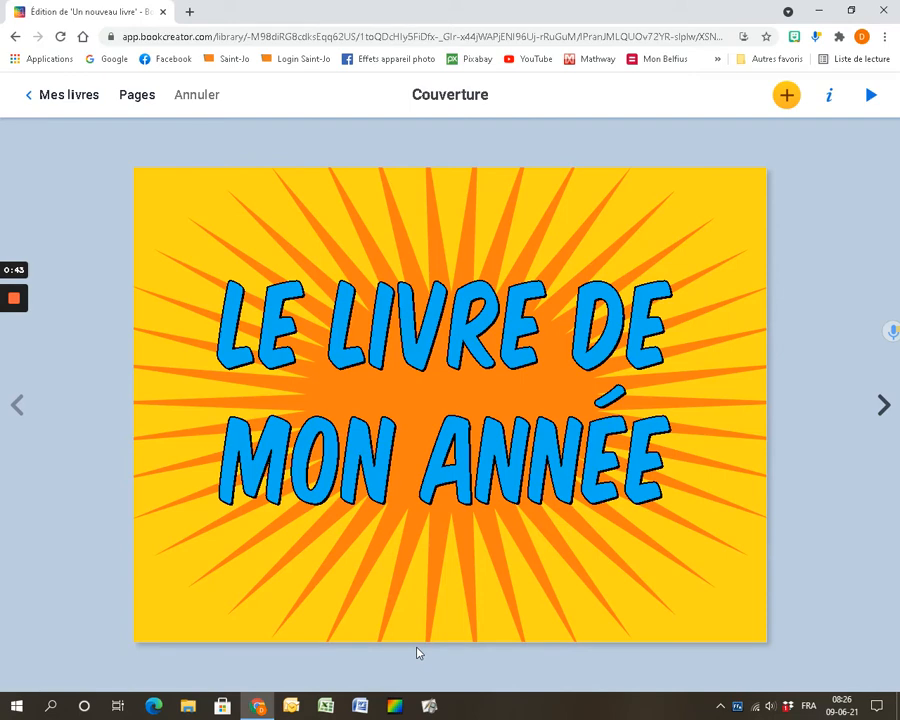
key(Right)
key(Right)
key(Right)
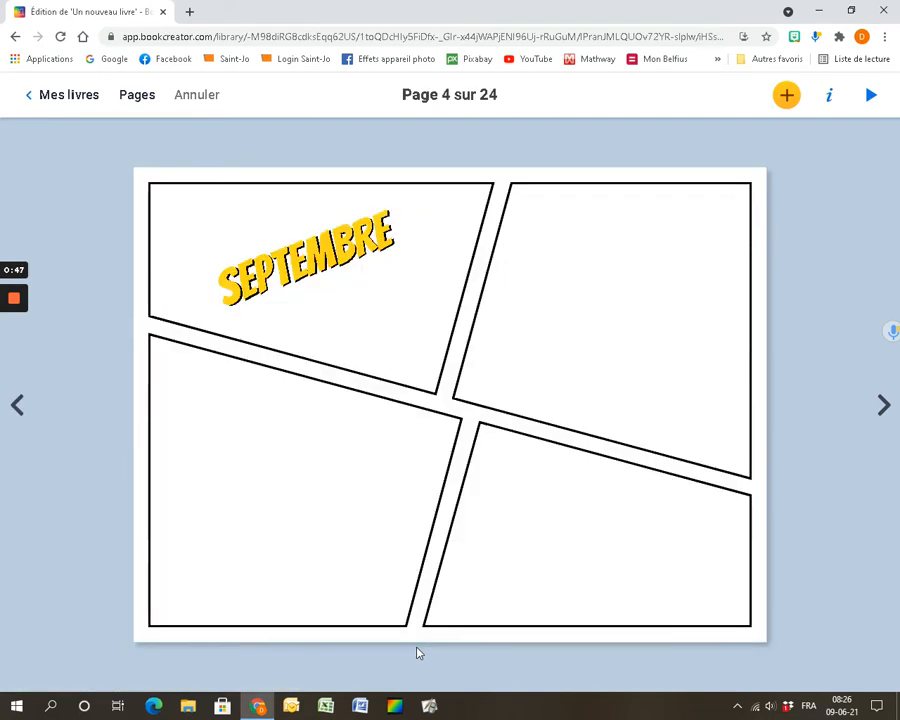
key(Right)
key(Right)
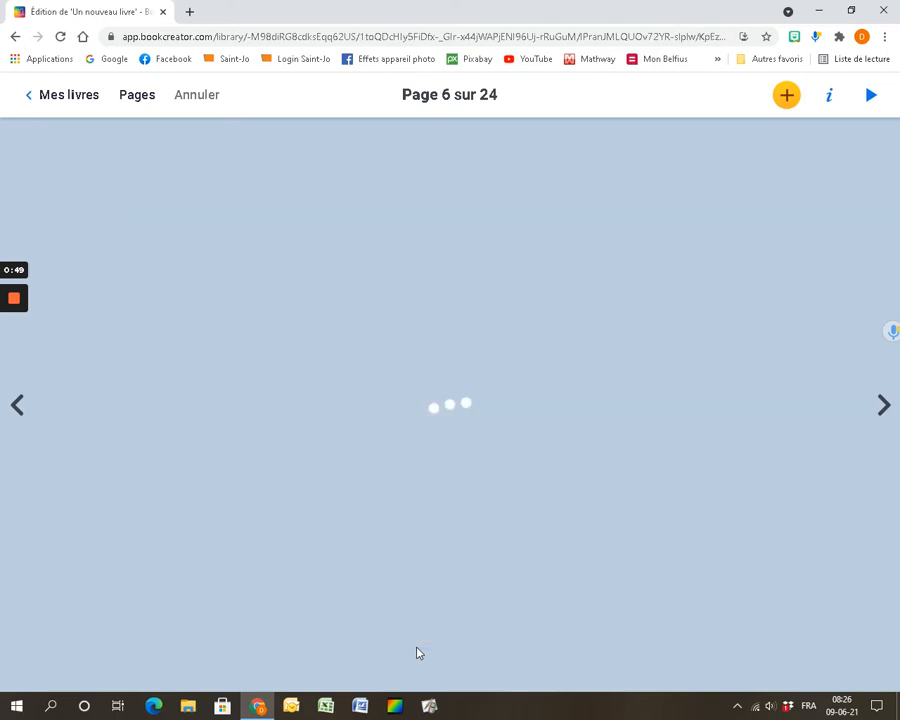
key(Right)
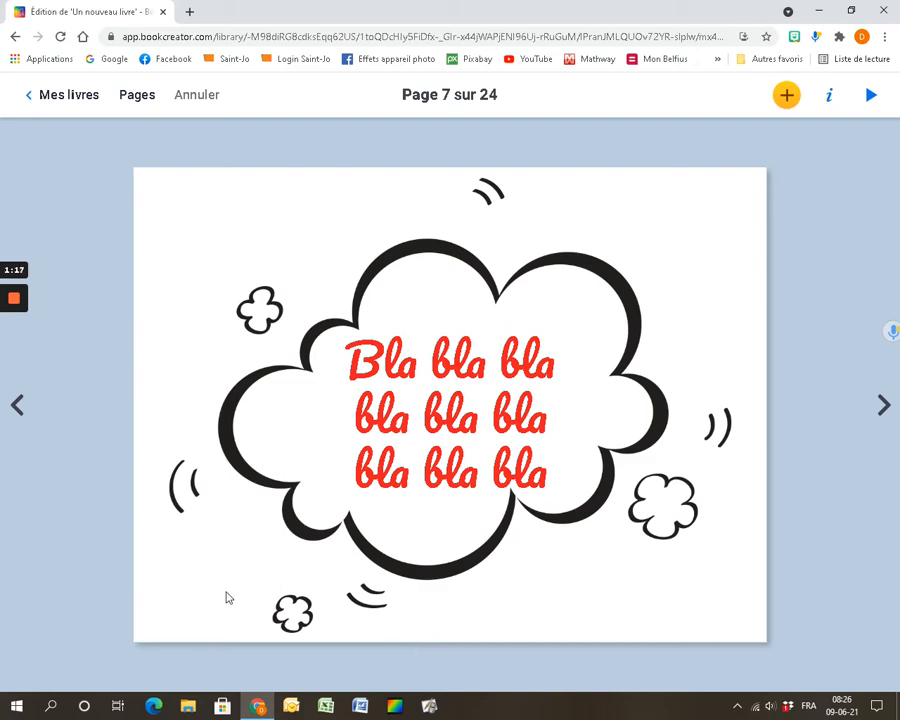
Step: Go back to blank page 3 and add a text in the plain Text style reading "Septembre"
key(Left)
key(Left)
key(Left)
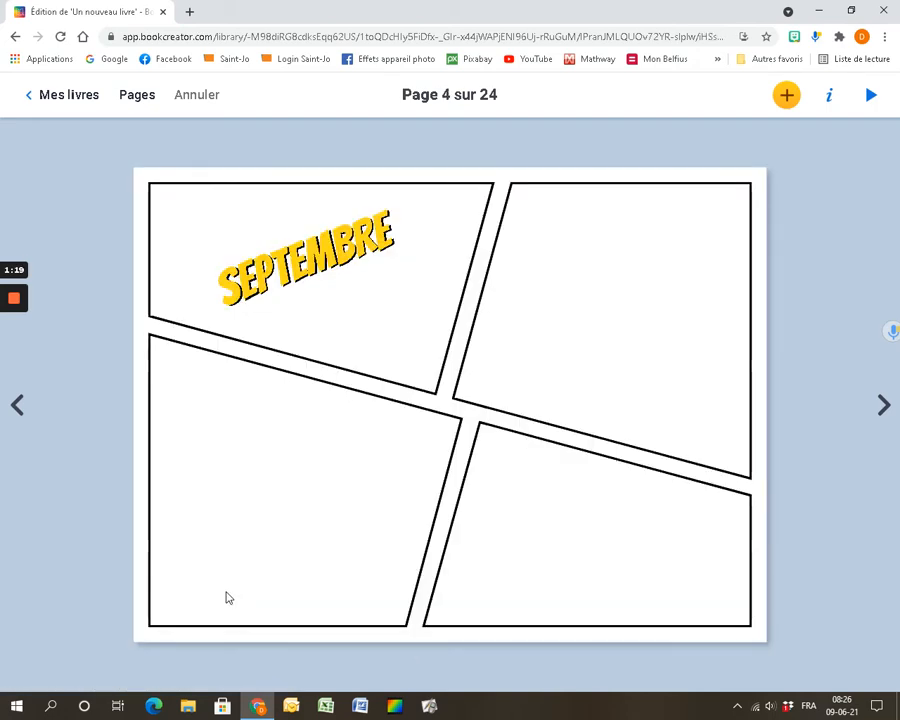
key(Left)
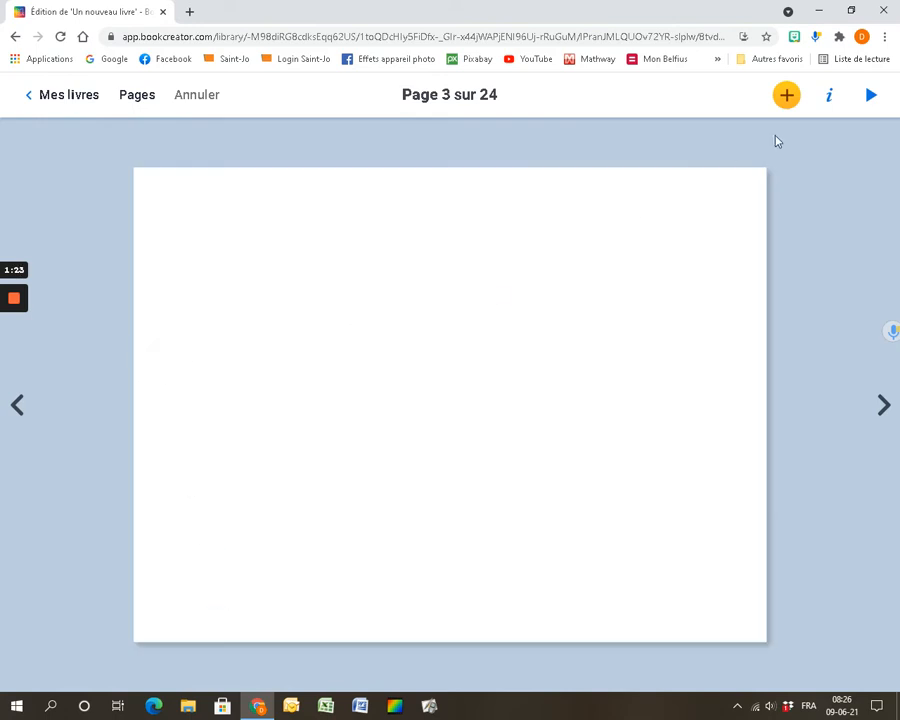
click(787, 95)
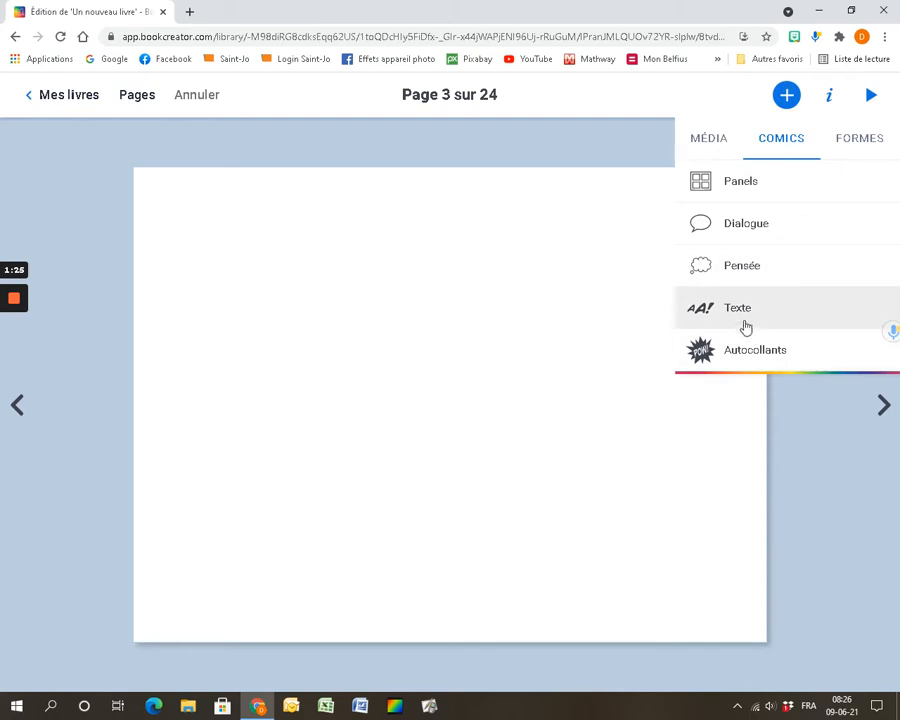
click(741, 312)
click(785, 350)
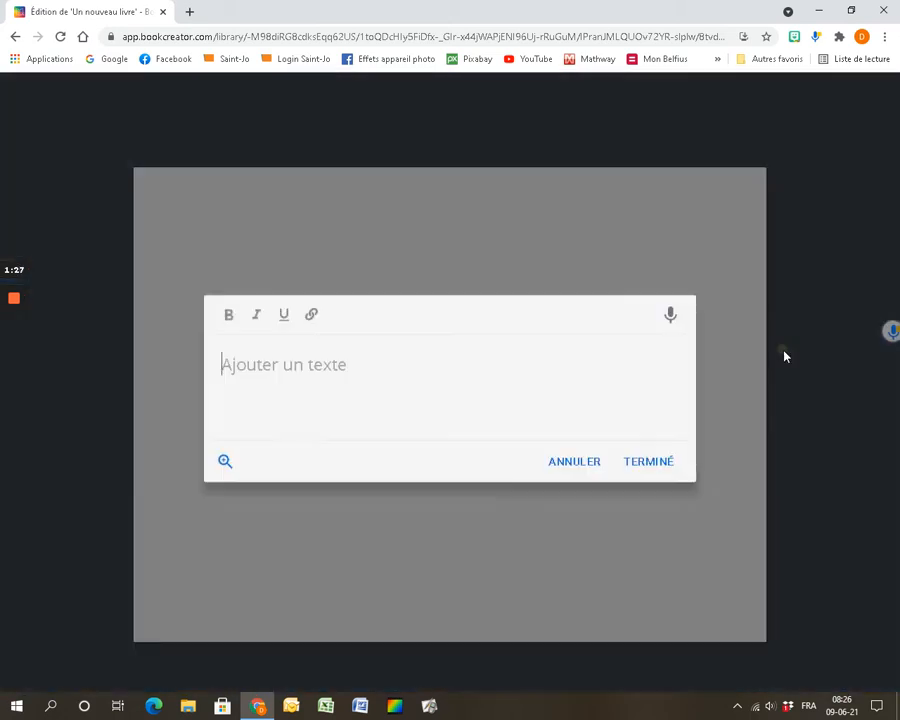
text(Septembre)
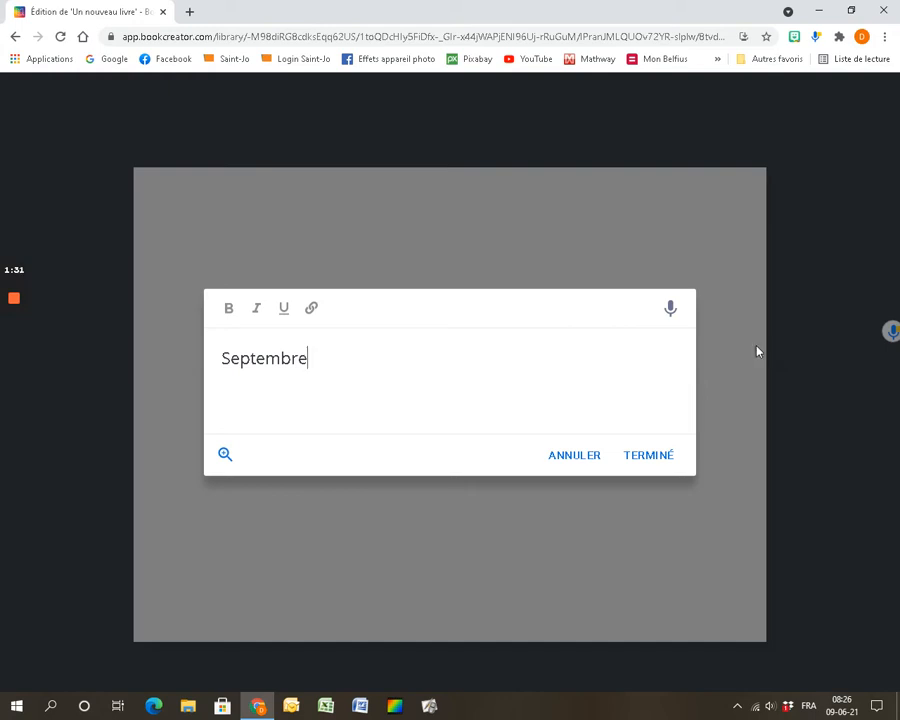
Step: Link the whole word "Septembre" to page 4 and finish the text box
drag(218, 358, 306, 360)
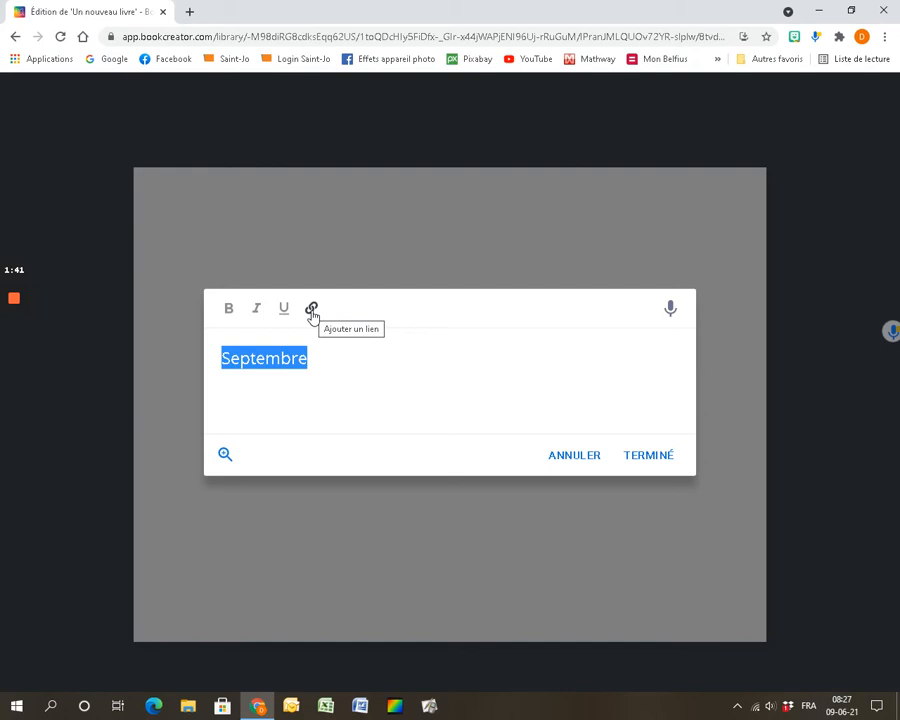
click(311, 310)
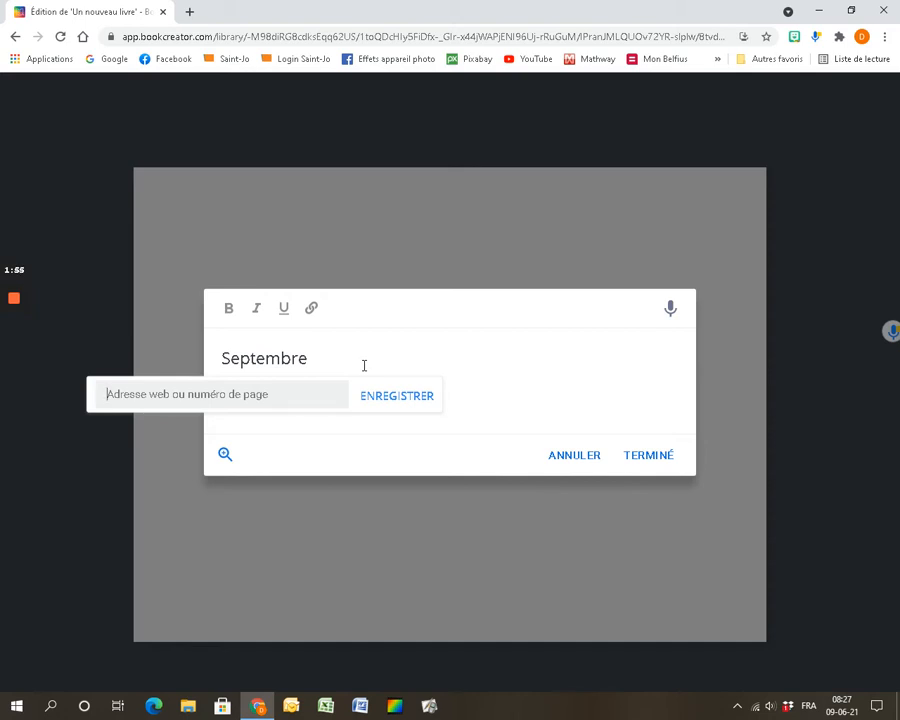
text(4)
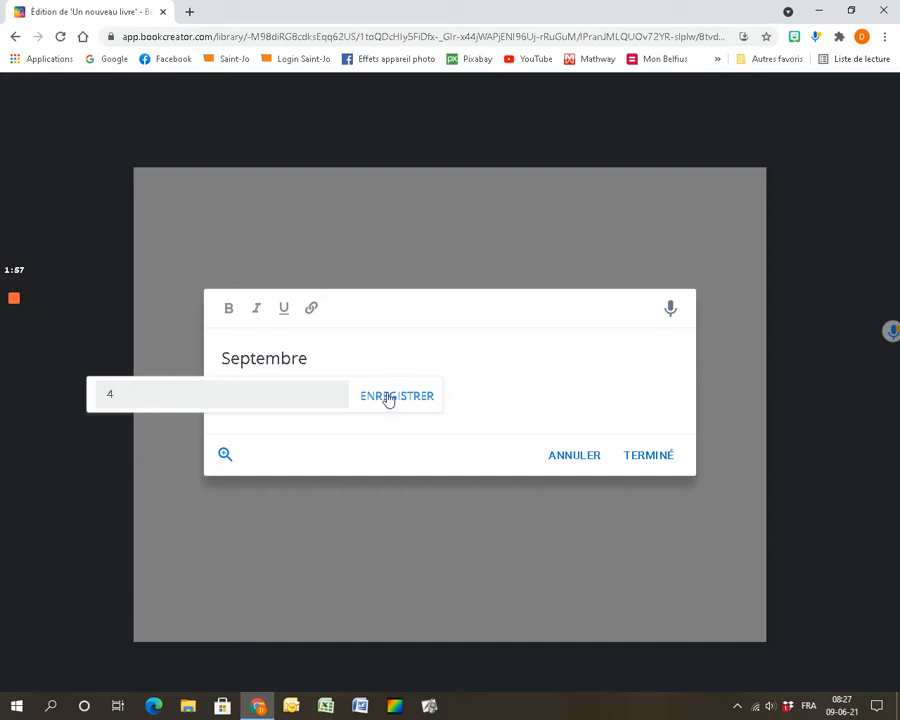
click(388, 397)
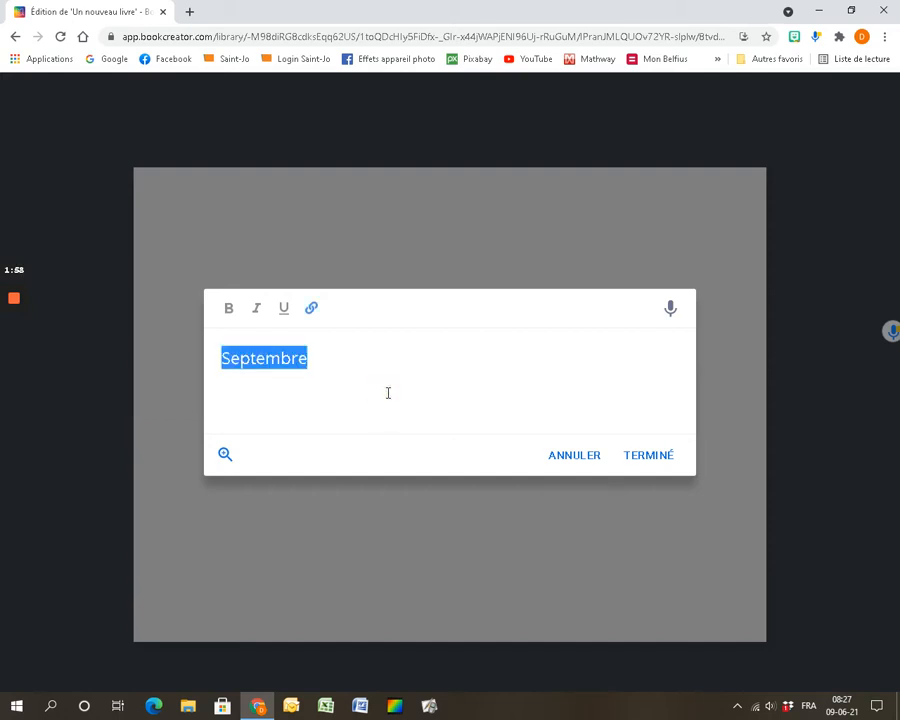
click(637, 461)
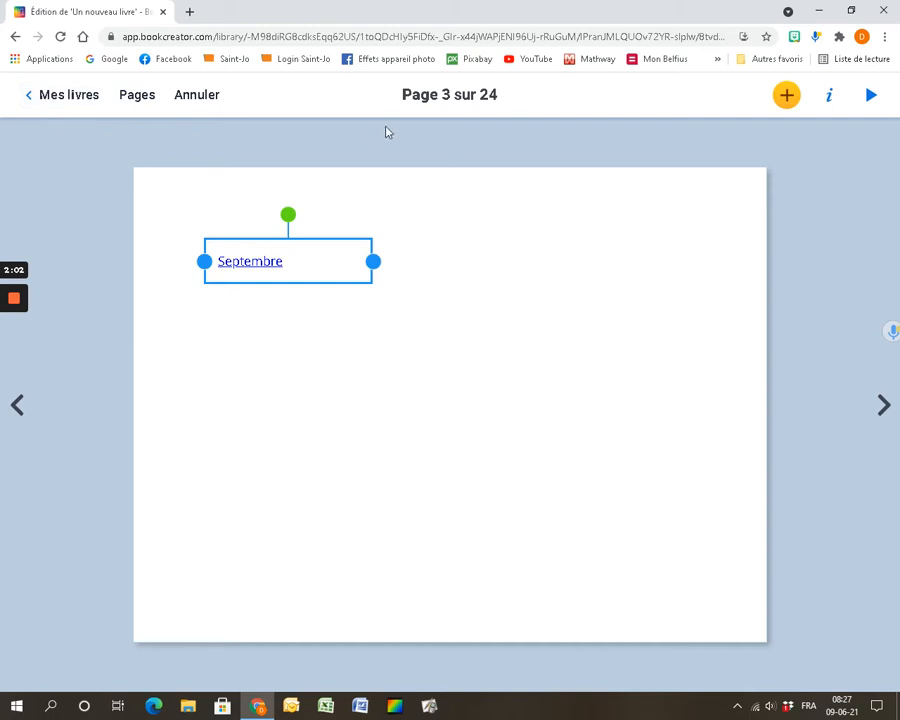
Step: Preview the book, test the Septembre link, and return to editing page 3
click(871, 95)
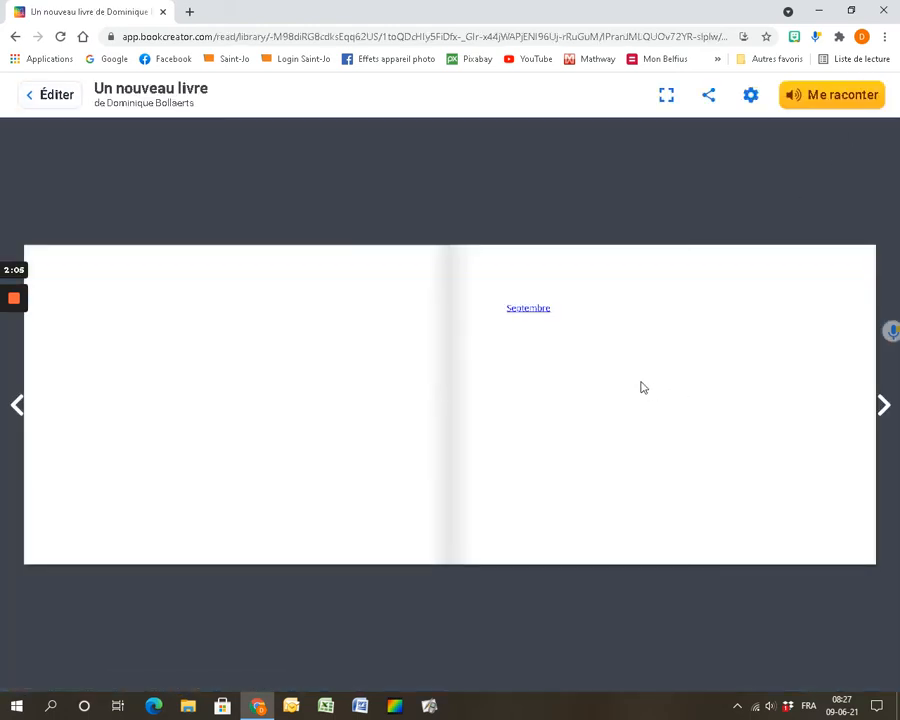
click(528, 310)
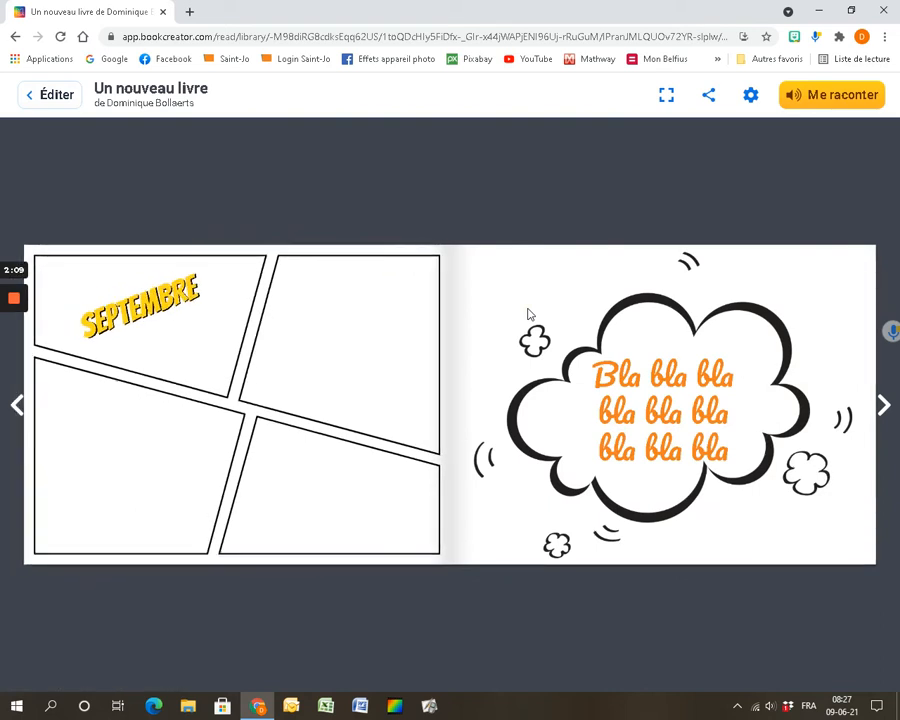
click(54, 96)
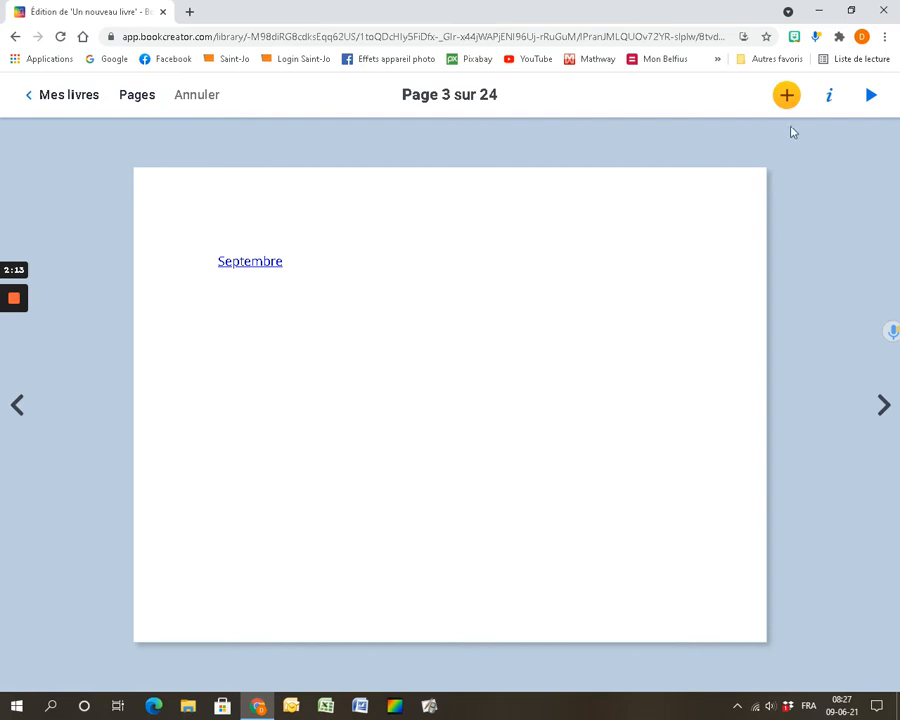
Step: Add a second text in the plain Text style to page 3, reading "Octobre"
click(786, 96)
click(743, 325)
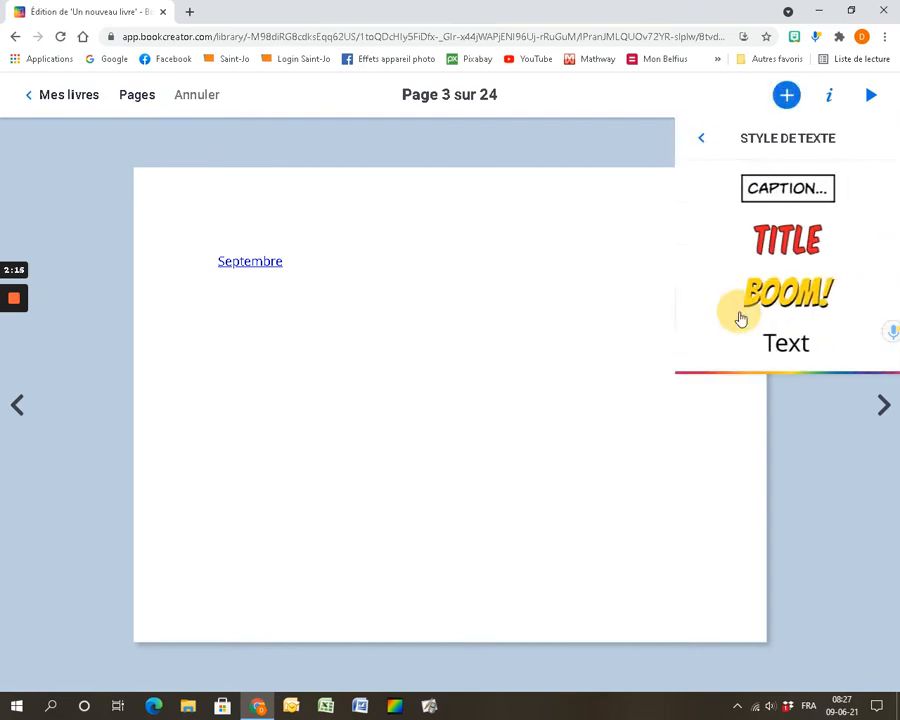
click(783, 363)
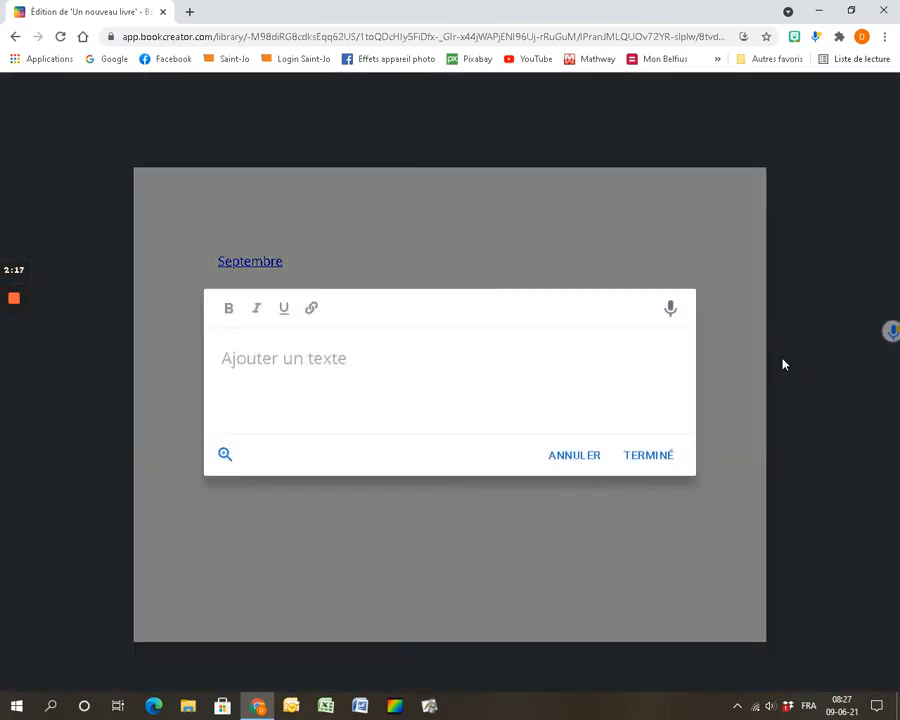
text(Octobre)
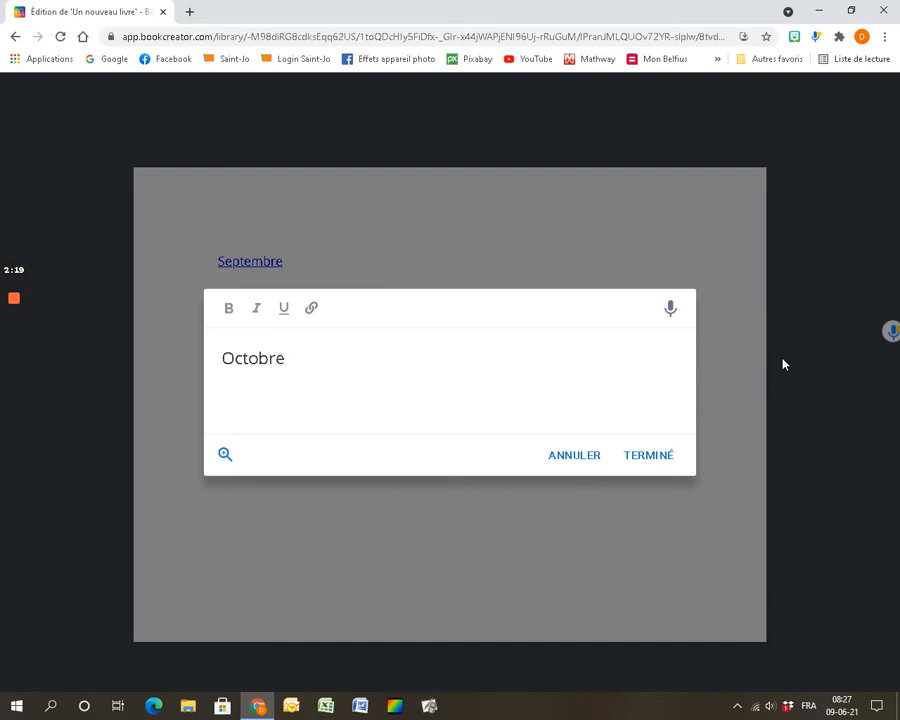
Step: Link the word "Octobre" to page 6 and place its text box just below Septembre
key(ctrl+a)
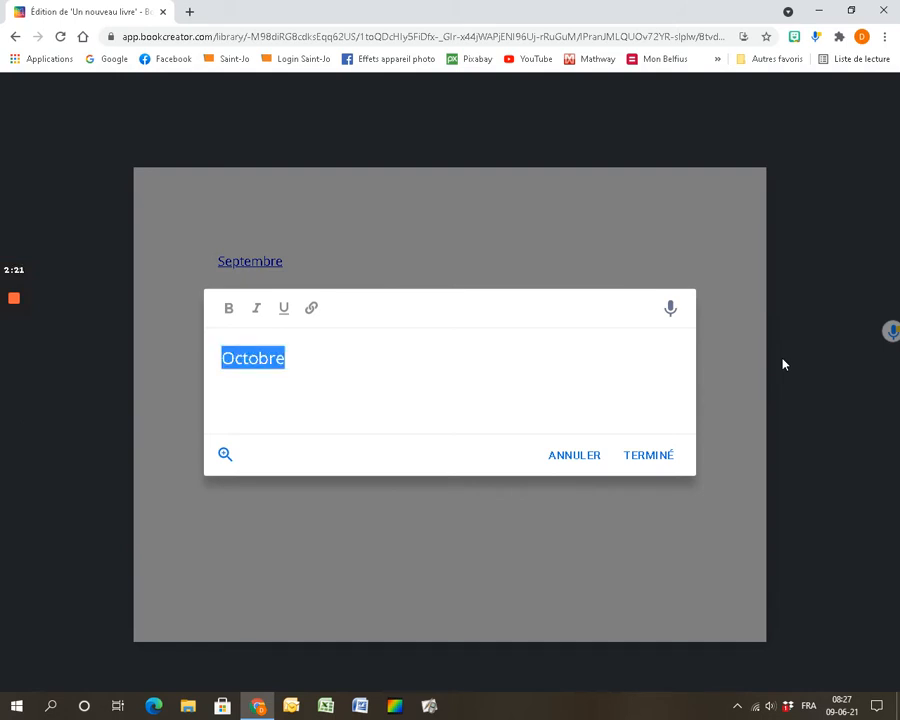
click(312, 308)
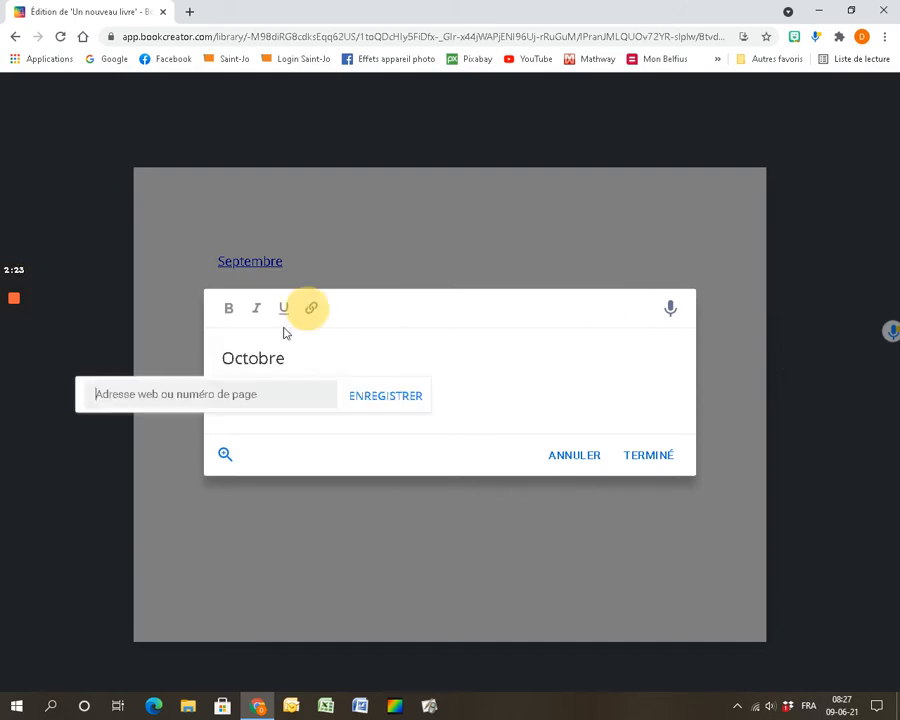
click(134, 395)
text(4)
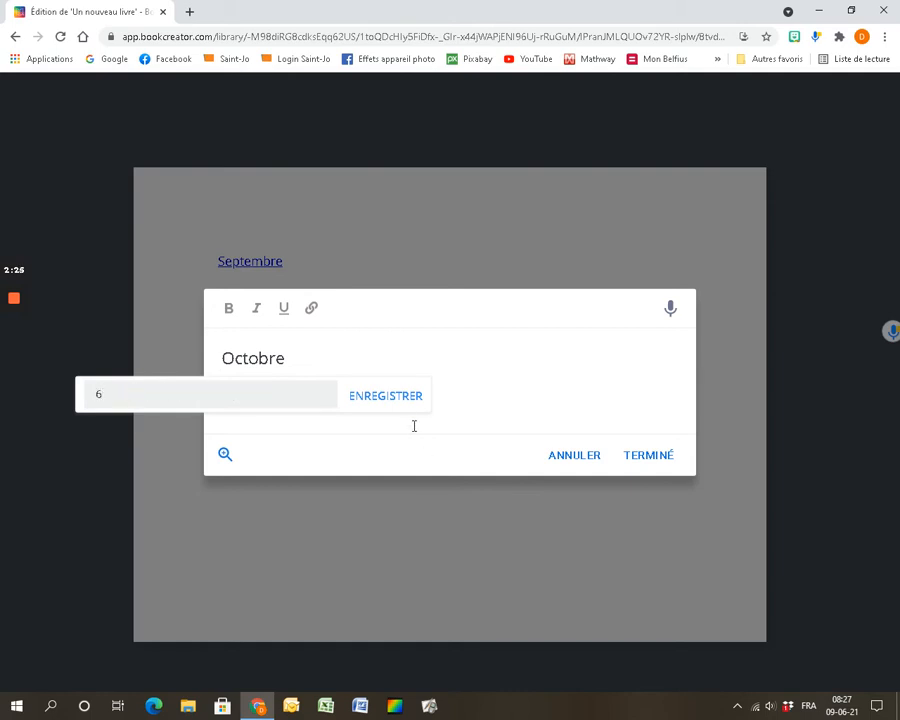
click(402, 406)
click(649, 456)
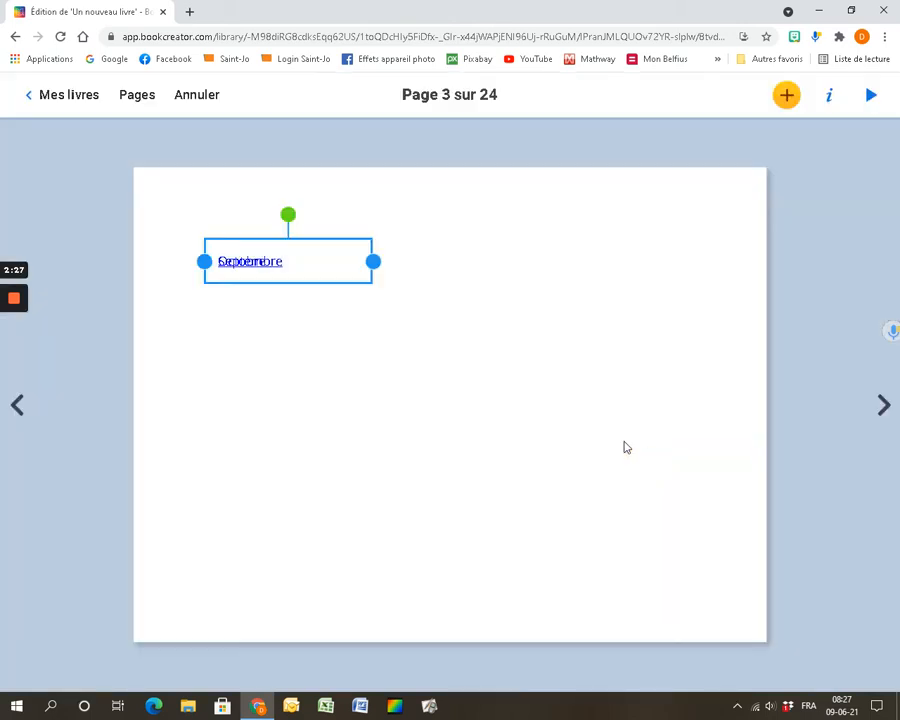
drag(306, 239, 305, 268)
Step: Add a third text in the plain Text style to page 3, reading "Novembre"
click(786, 94)
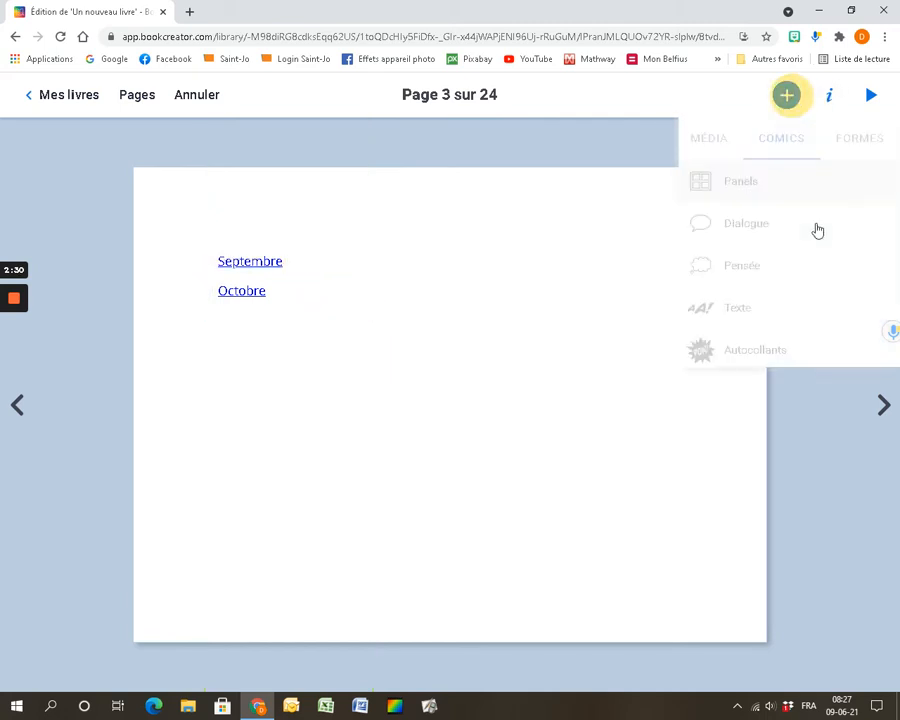
click(753, 320)
click(788, 360)
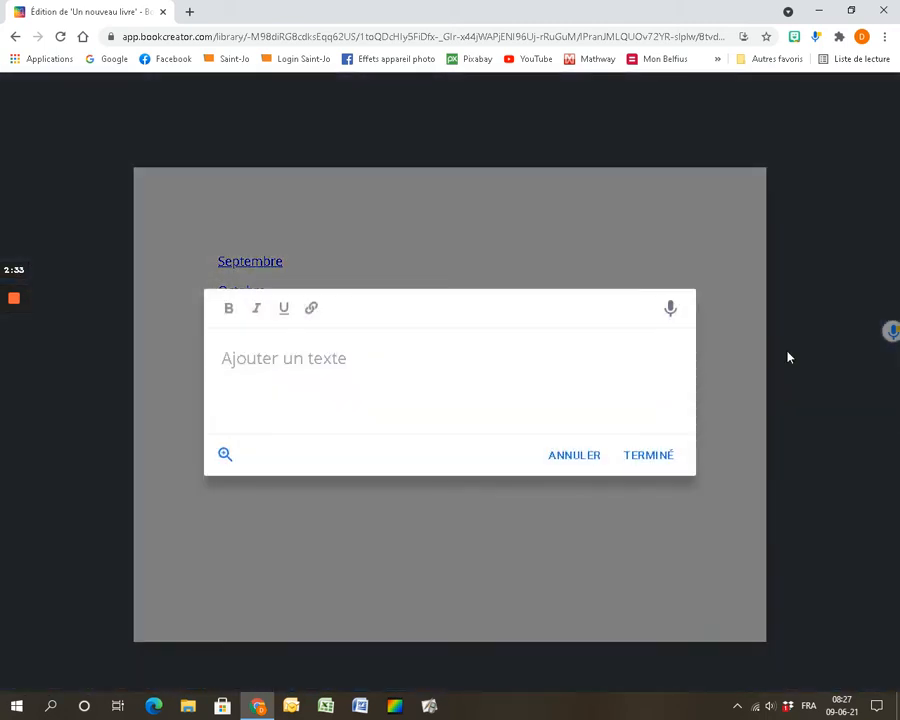
text(Novembre)
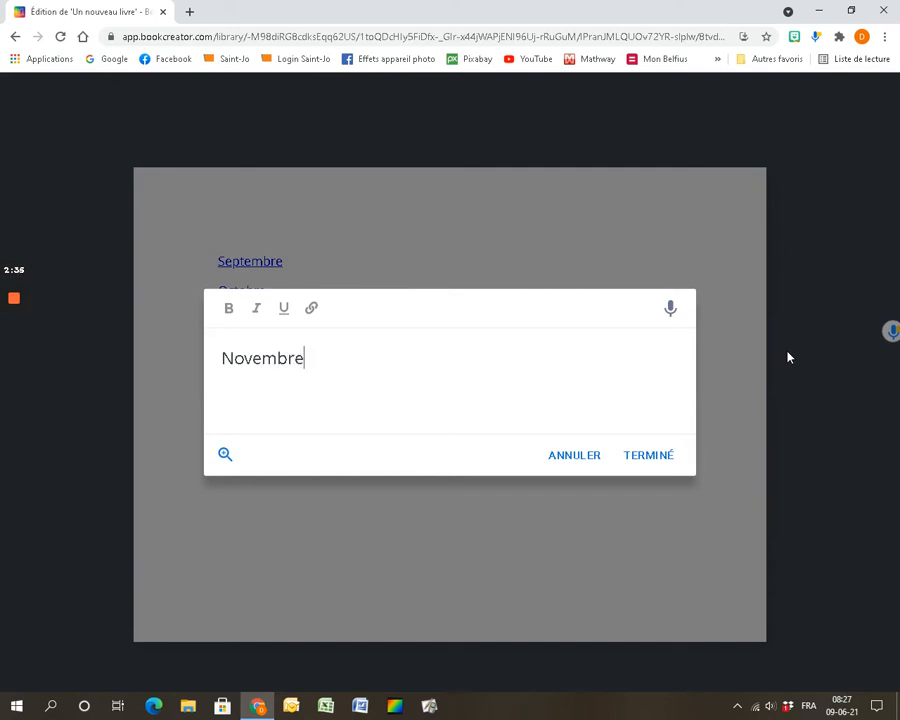
Step: Link the word "Novembre" to page 8 and place its text box just below Octobre
key(ctrl+a)
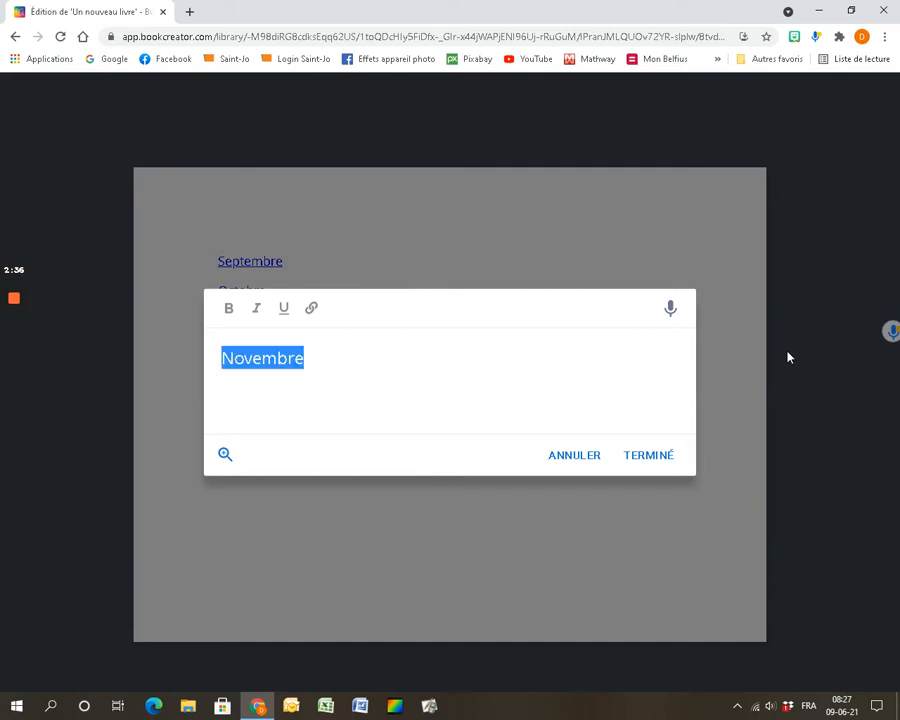
click(309, 310)
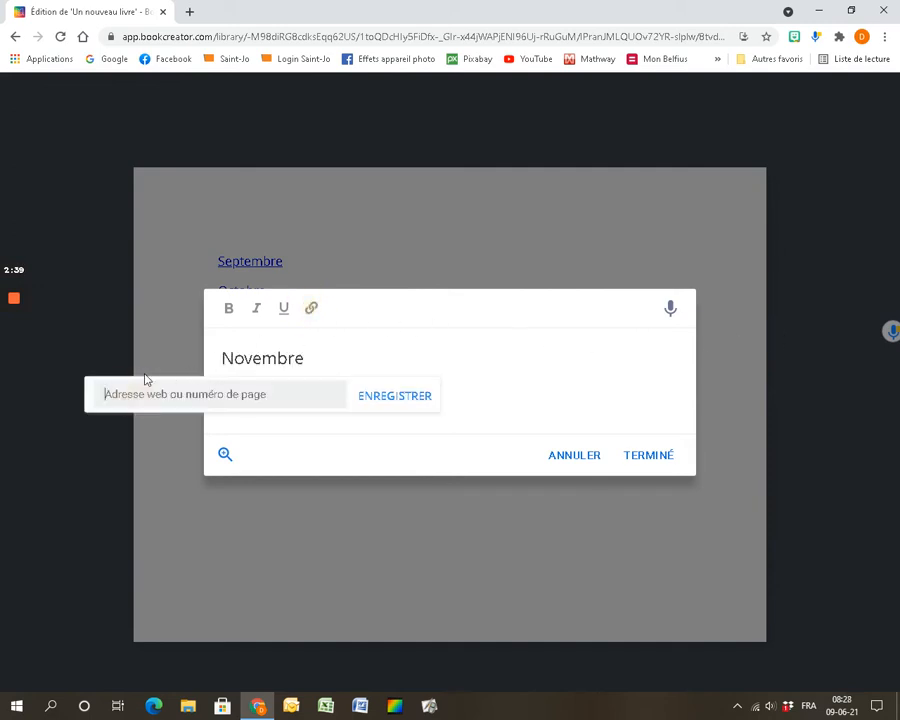
text(8)
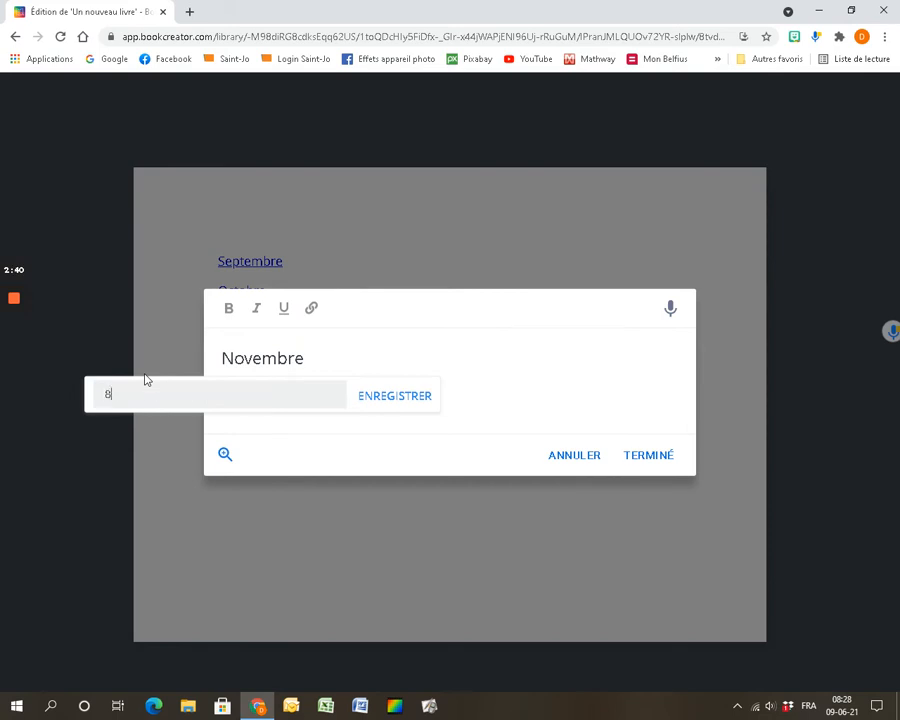
click(398, 397)
click(648, 455)
click(310, 264)
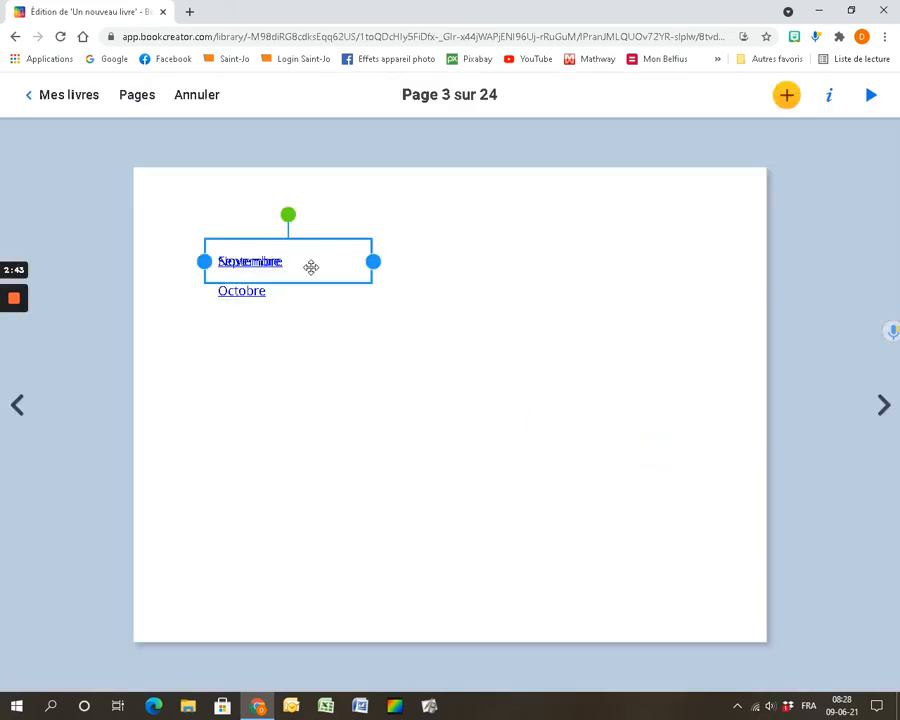
drag(307, 239, 306, 304)
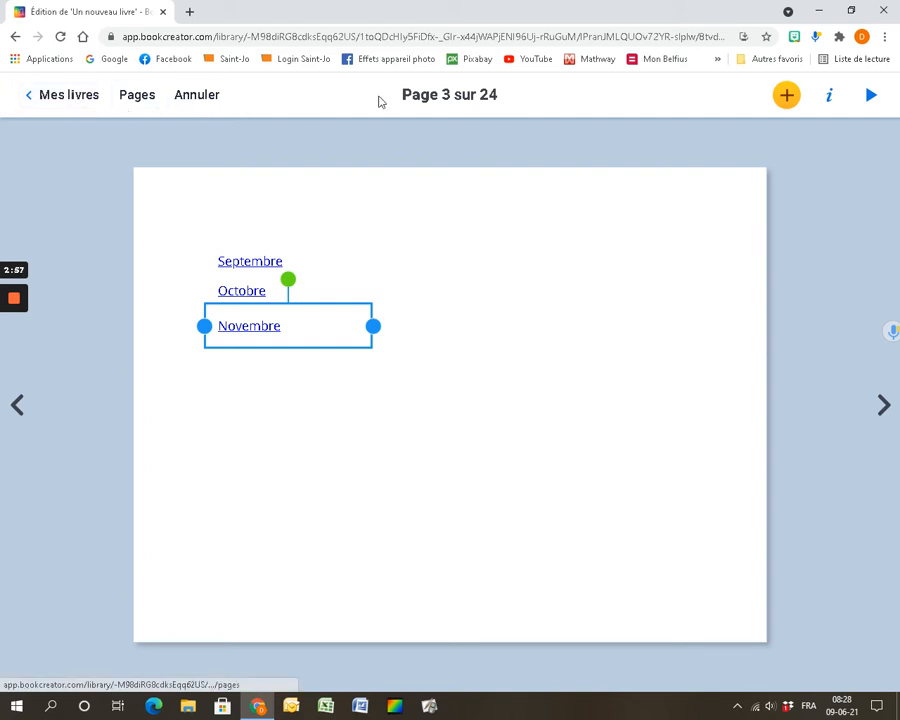
Step: Preview the book, test the Octobre link, and return to editing page 3
click(869, 95)
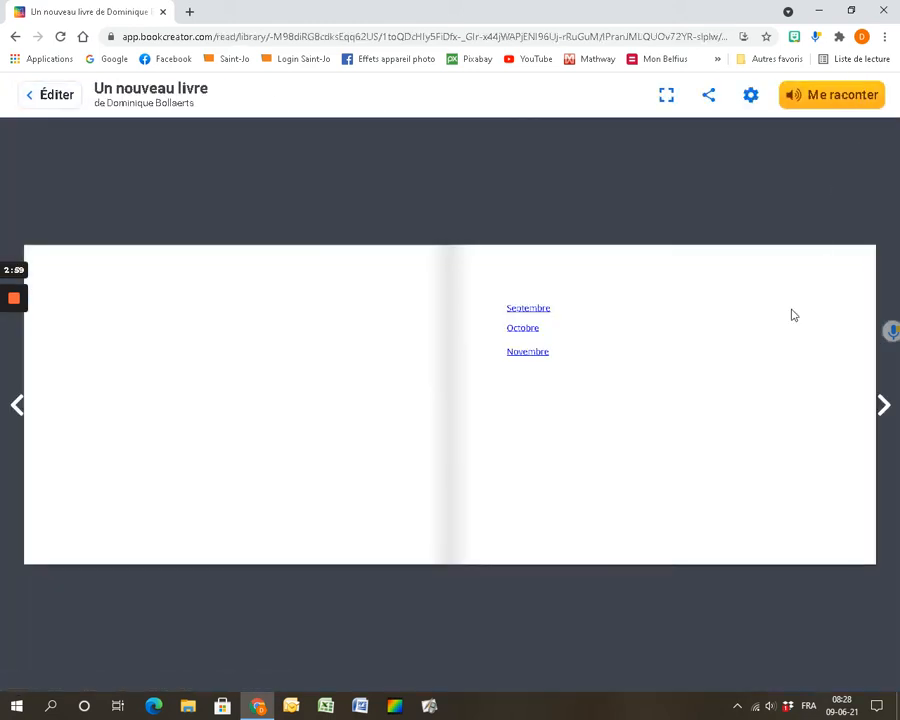
click(527, 330)
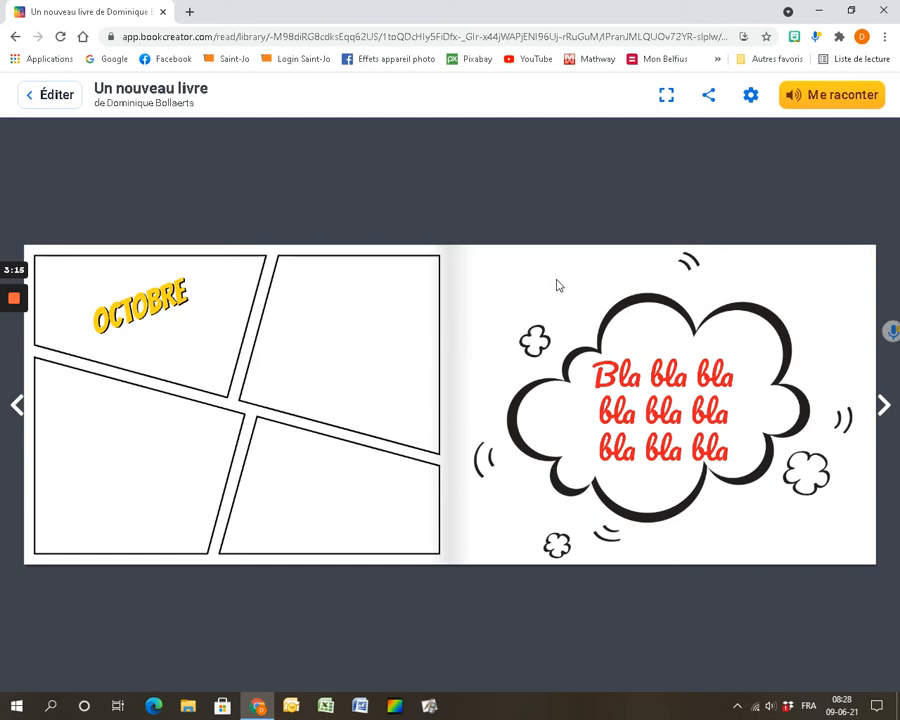
click(46, 97)
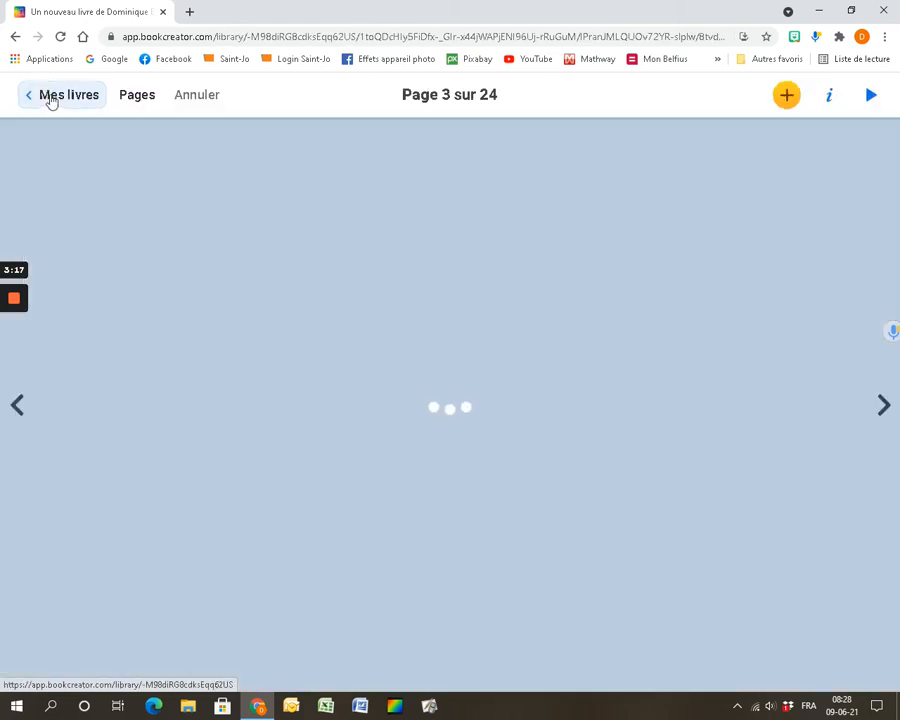
Step: Add a text in the plain Text style to page 4, reading "Table des matières"
click(883, 405)
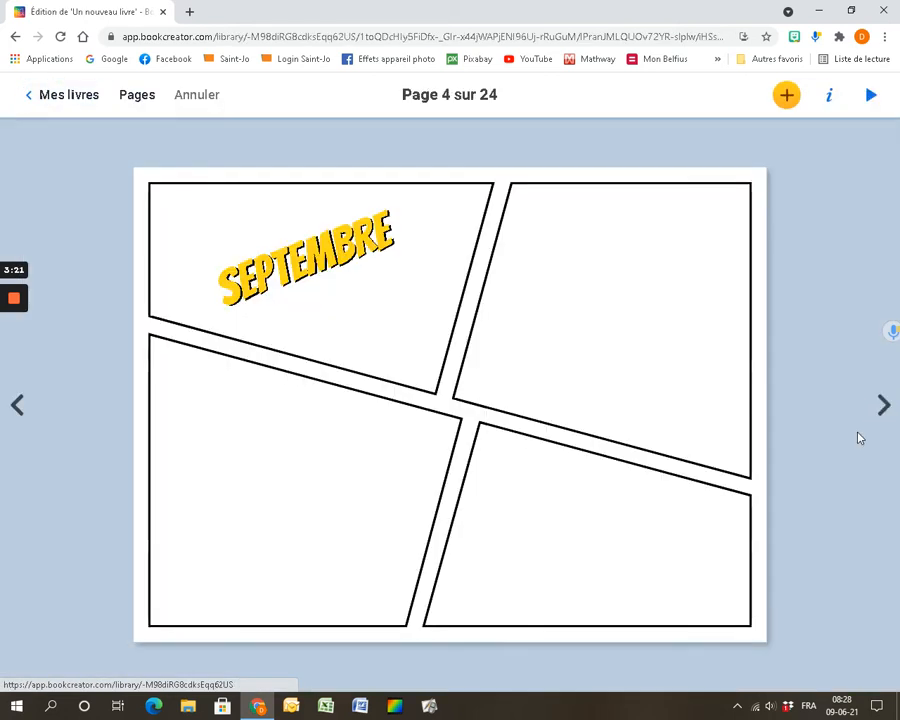
click(786, 95)
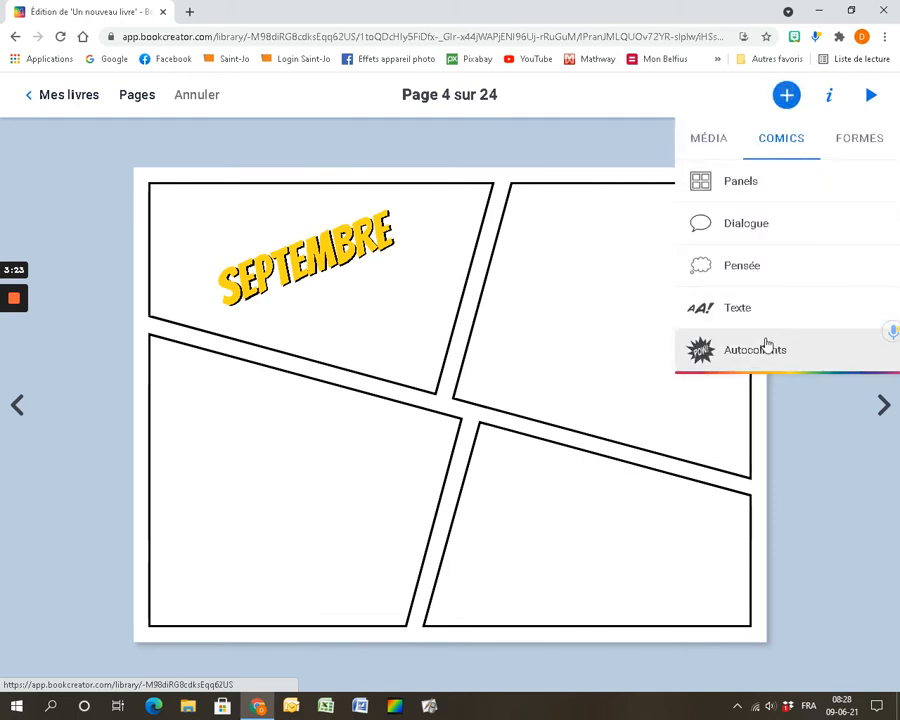
click(705, 306)
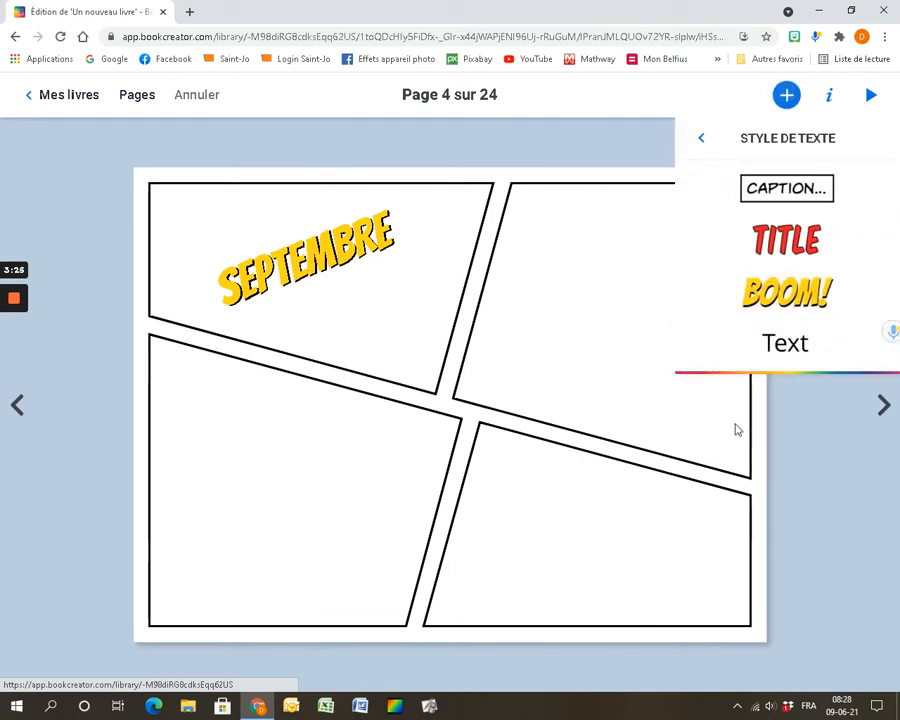
click(776, 348)
text(Ta)
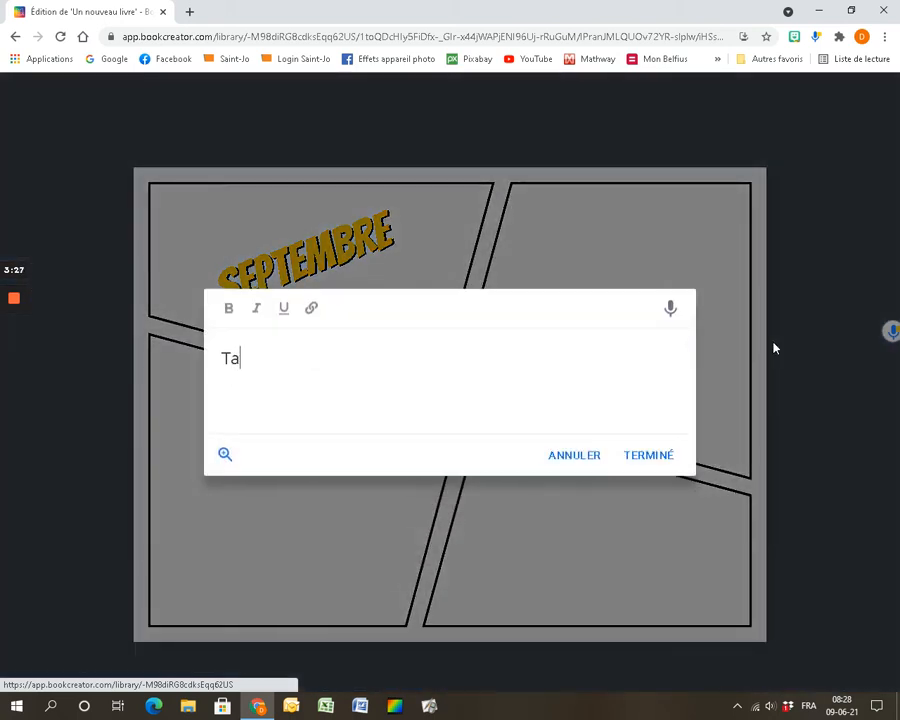
text(ble des matières)
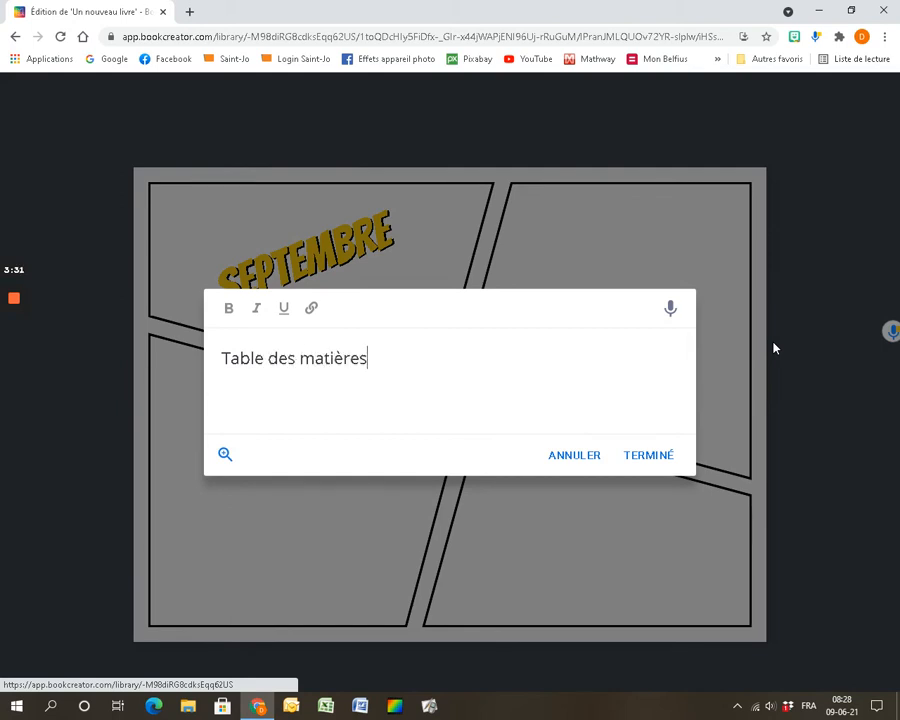
Step: Link the whole "Table des matières" text to page 3 and place its box at page 4's bottom-right corner
key(ctrl+a)
key(ctrl+c)
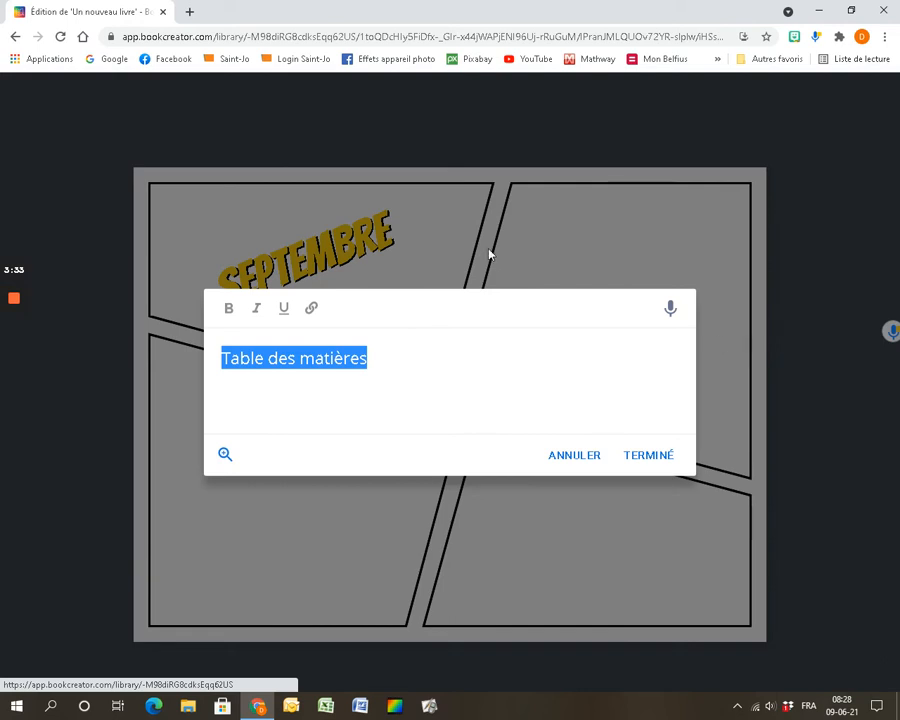
click(311, 309)
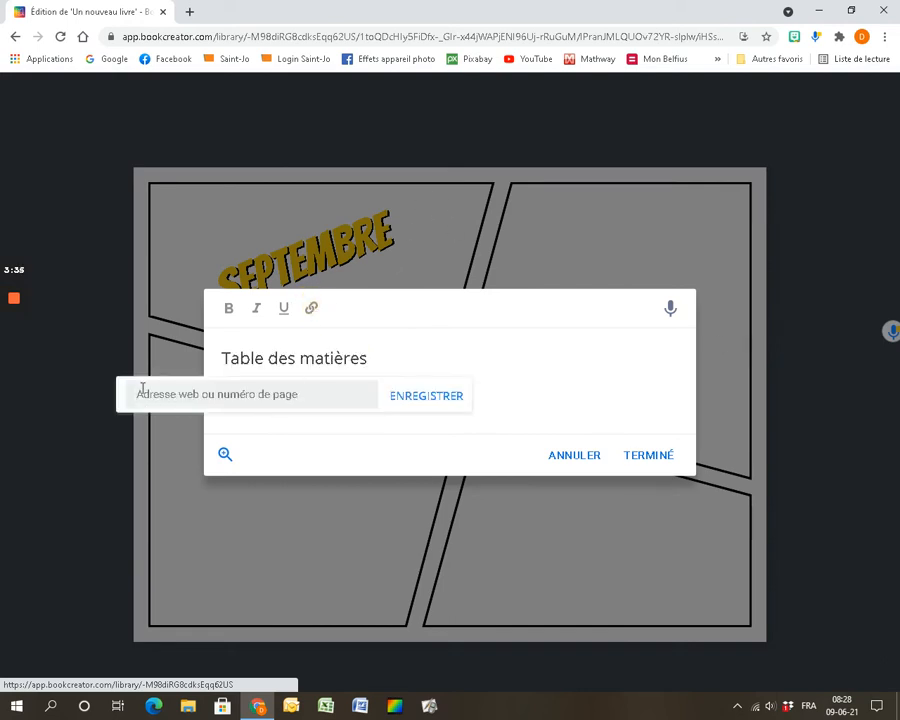
text(3)
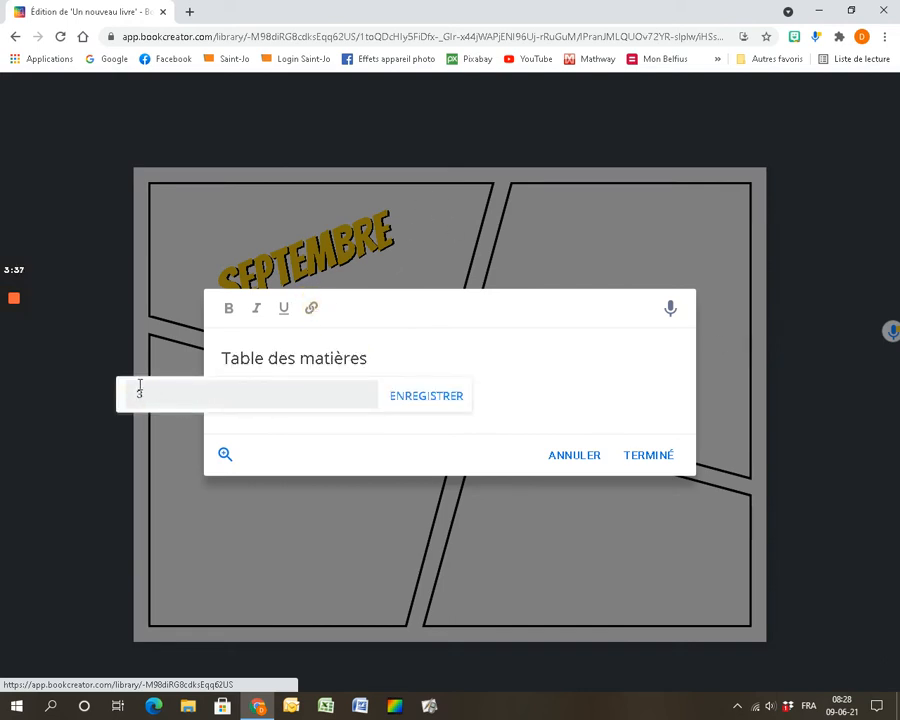
click(438, 399)
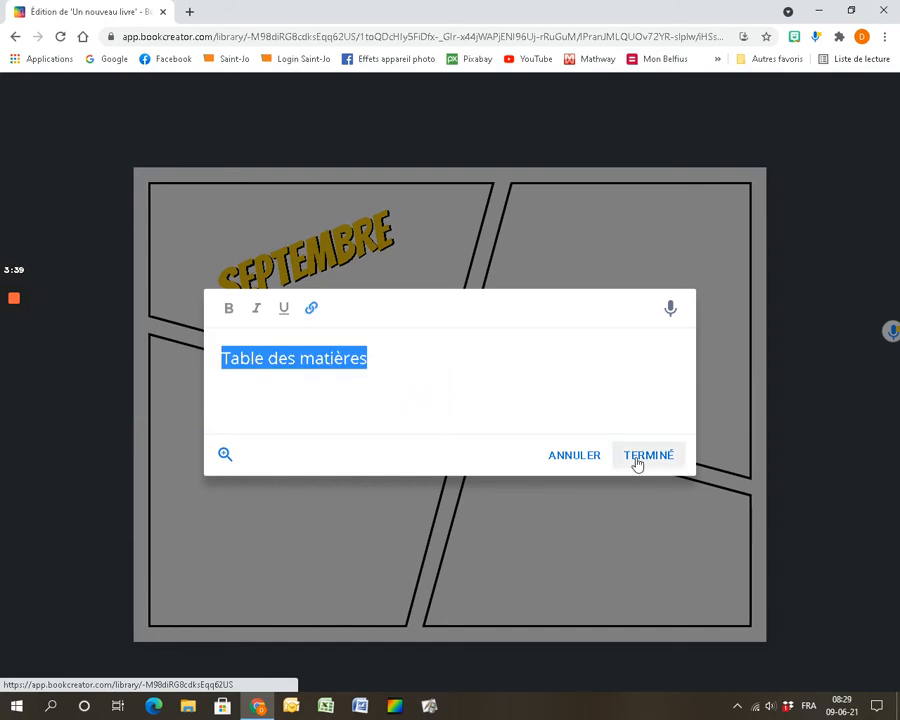
click(636, 461)
drag(259, 241, 693, 612)
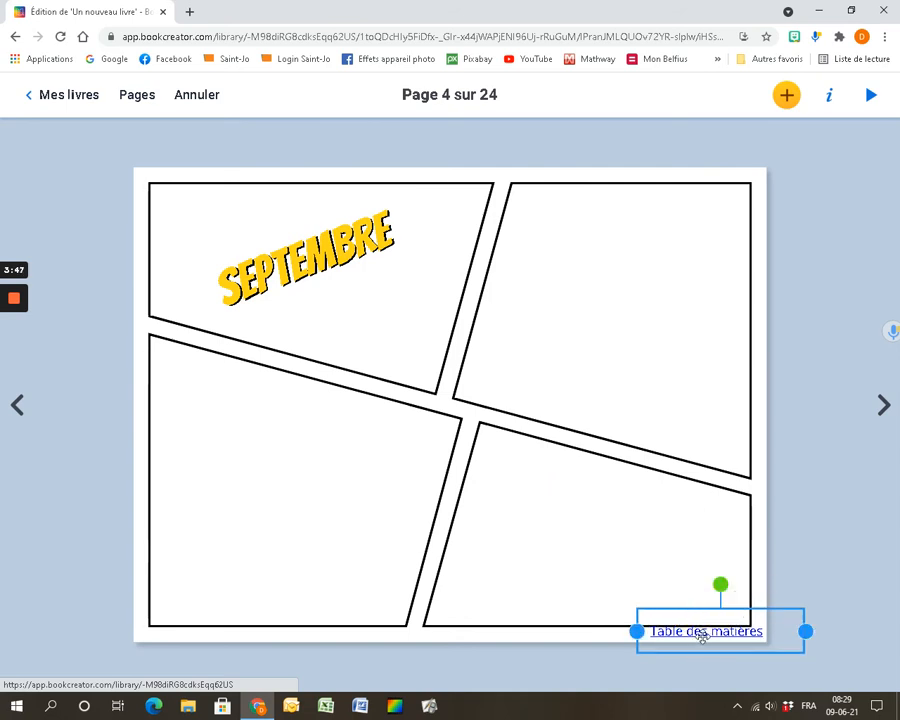
drag(699, 645, 707, 645)
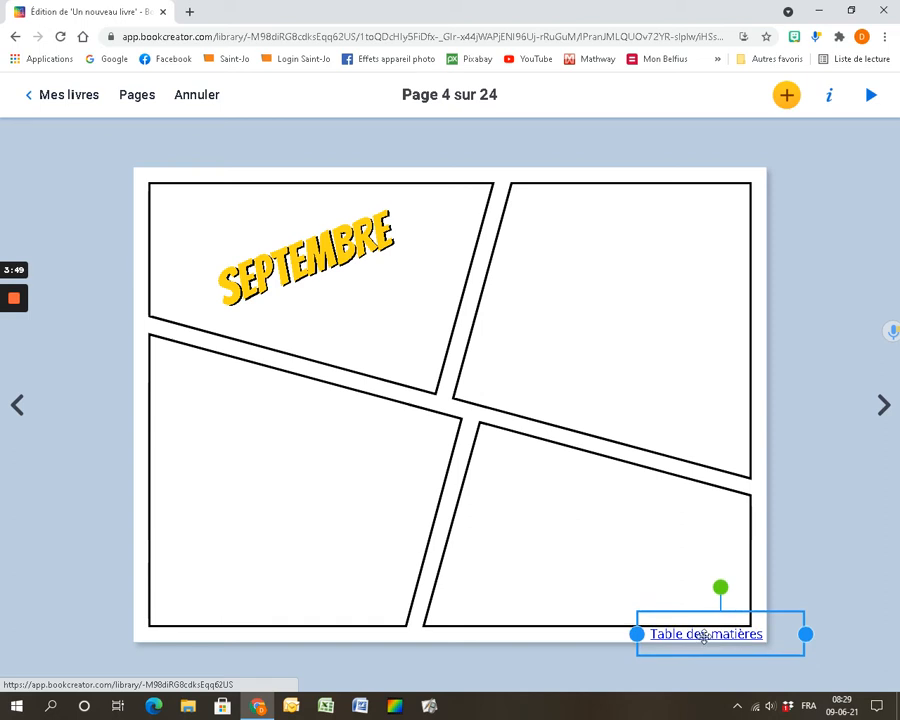
Step: Copy the linked "Table des matières" box from page 4 to page 5 and place it at that page's bottom-right corner
right_click(705, 642)
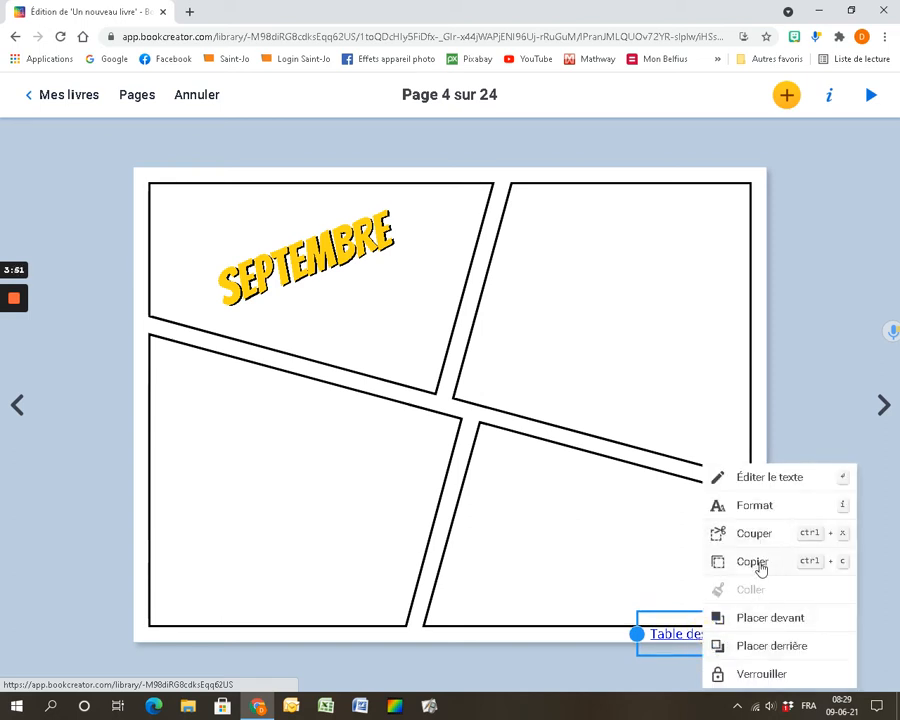
click(757, 563)
click(884, 404)
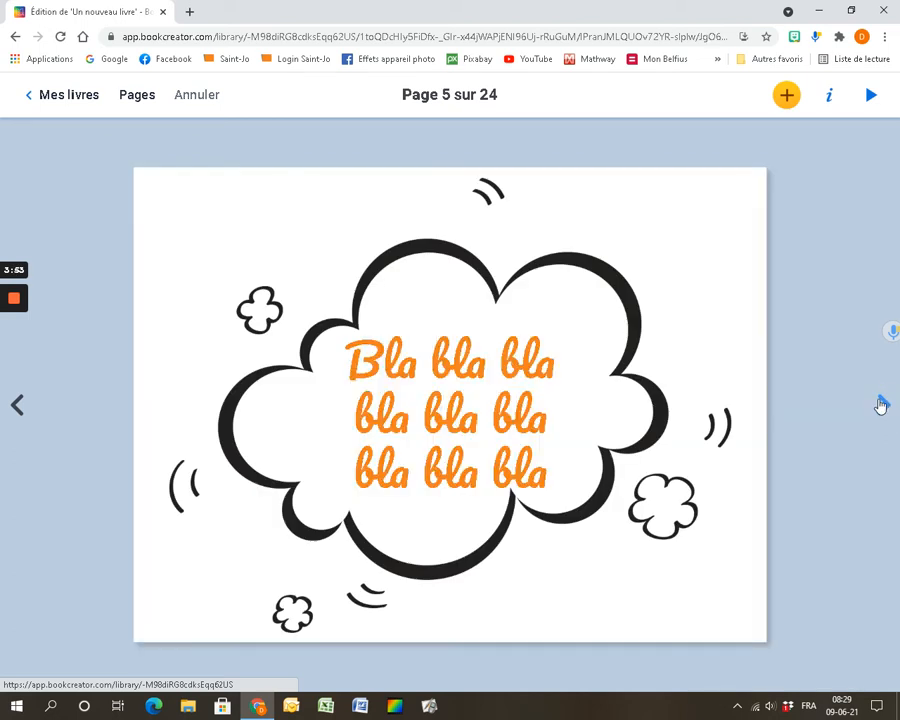
click(670, 595)
right_click(670, 595)
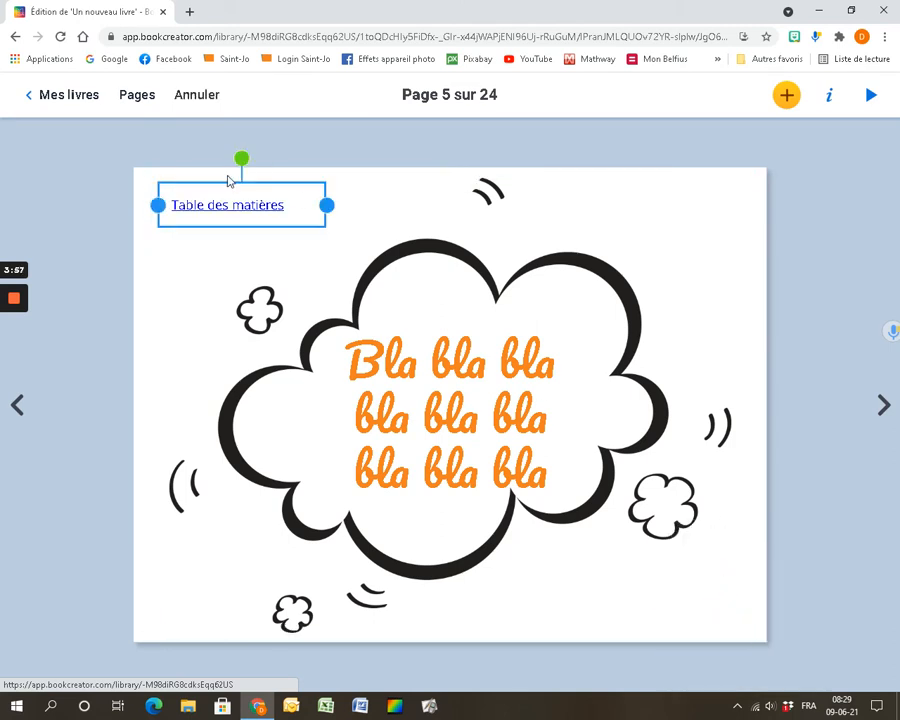
drag(231, 187, 705, 618)
Step: Copy the "Table des matières" box from page 5 to the Octobre page and place it at the bottom-right corner
click(717, 634)
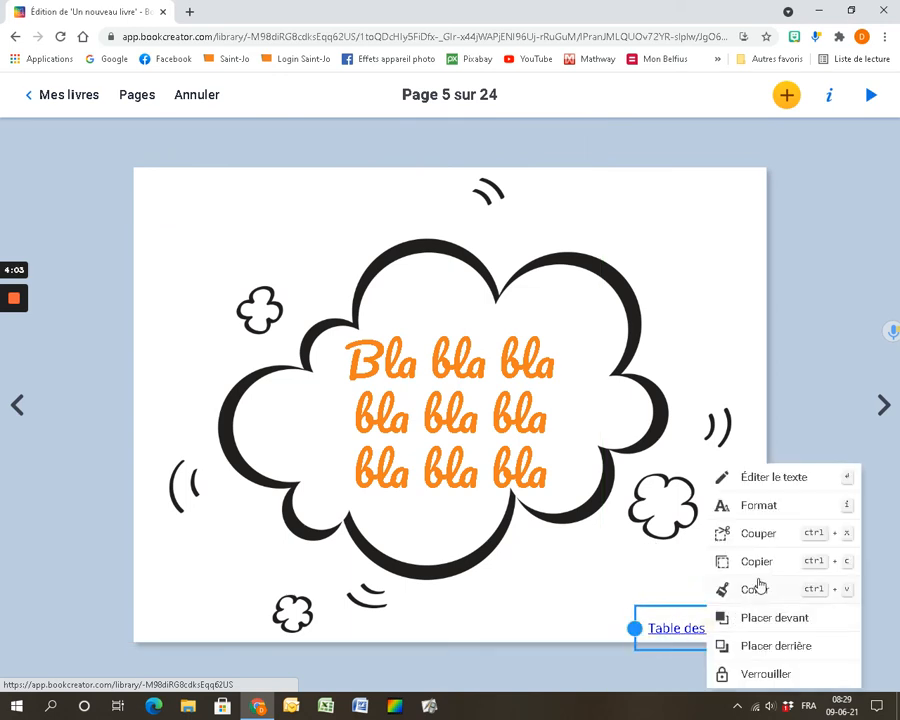
click(760, 563)
click(883, 404)
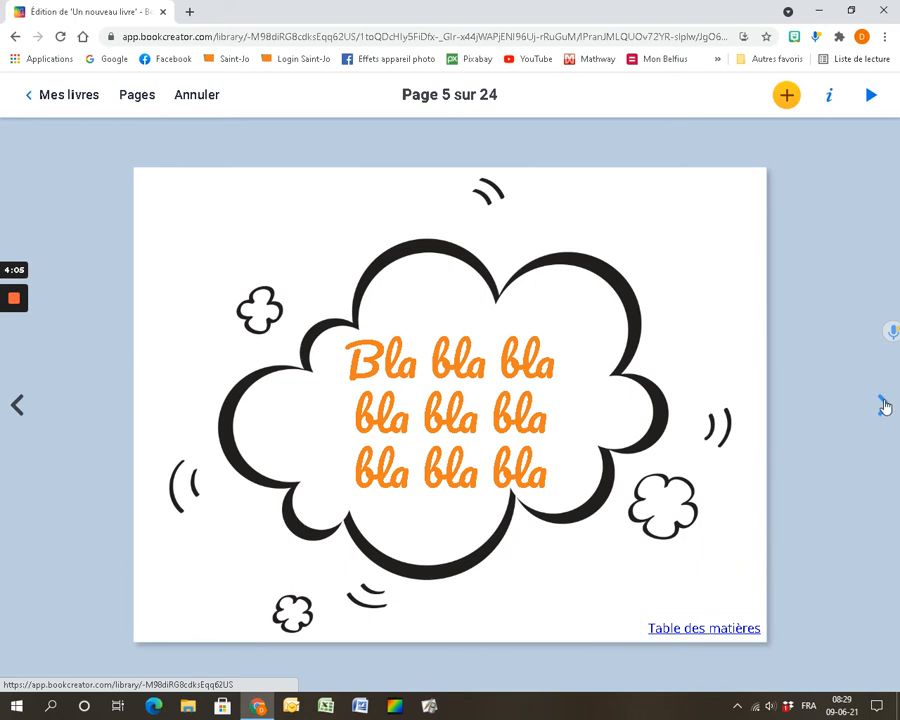
click(595, 542)
right_click(598, 544)
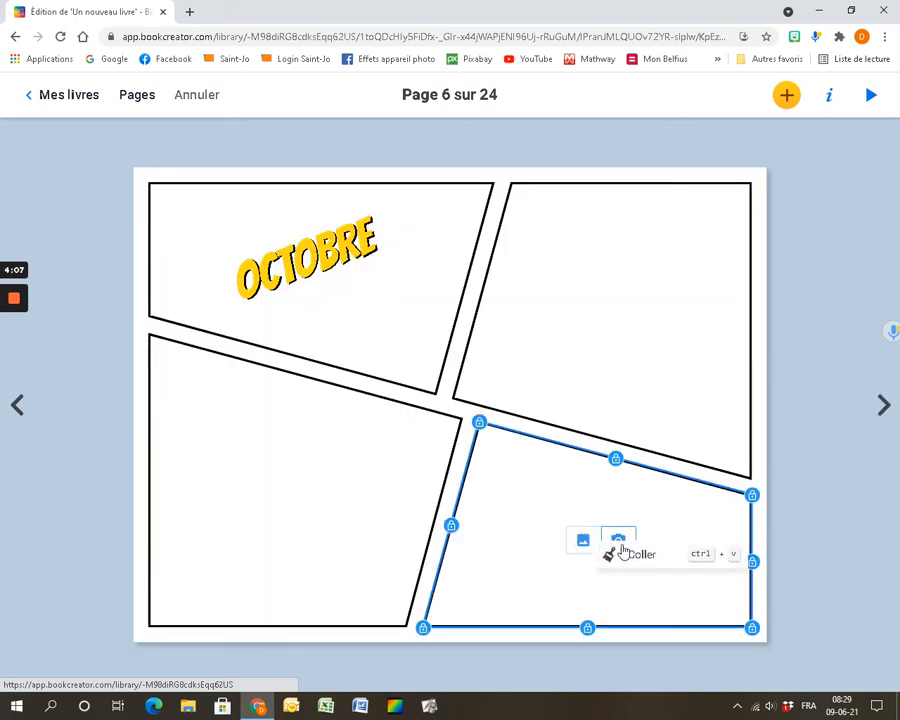
click(635, 556)
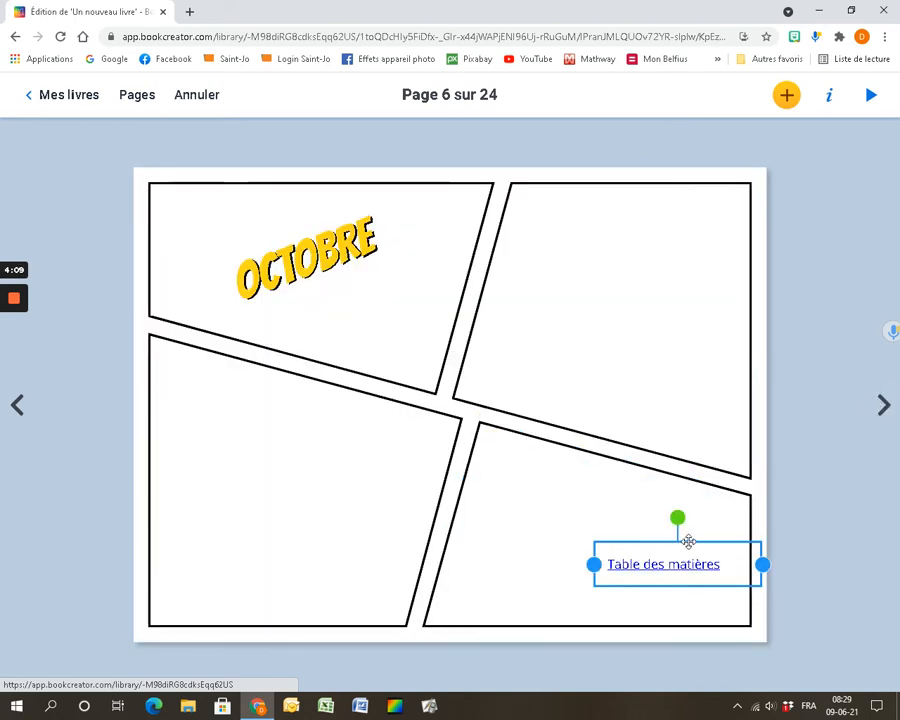
drag(689, 542, 730, 607)
Step: Paste the copied "Table des matières" box onto page 7 and place it at the page's bottom-right corner
click(877, 416)
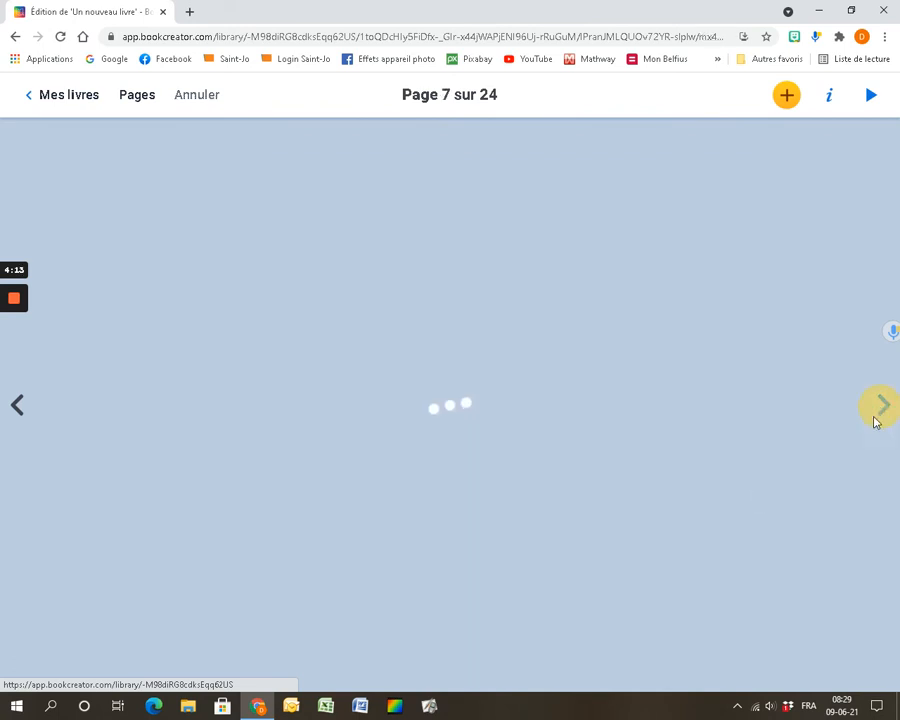
right_click(655, 581)
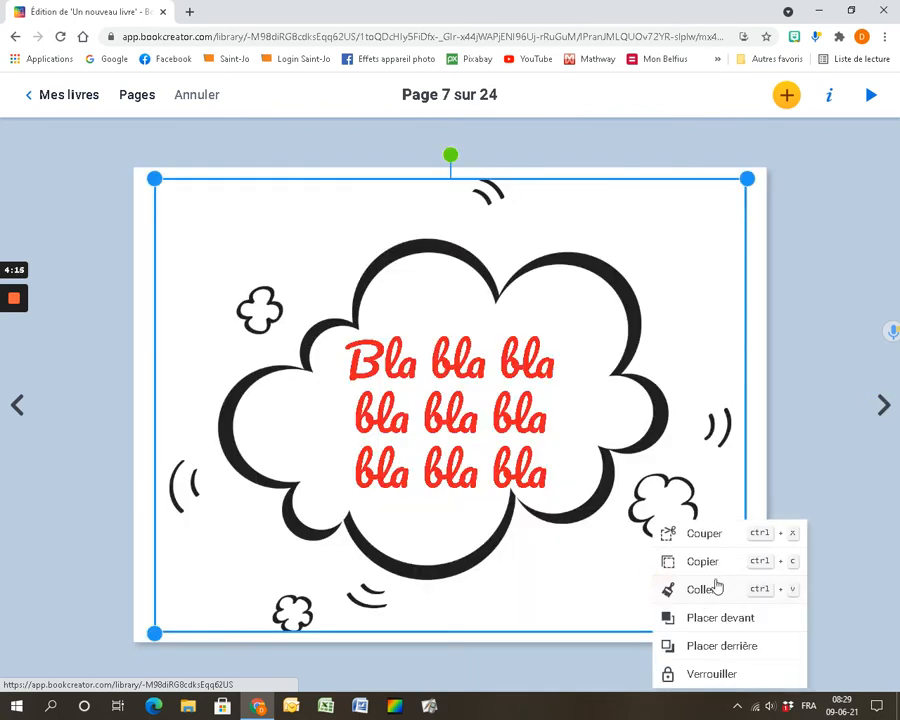
click(714, 589)
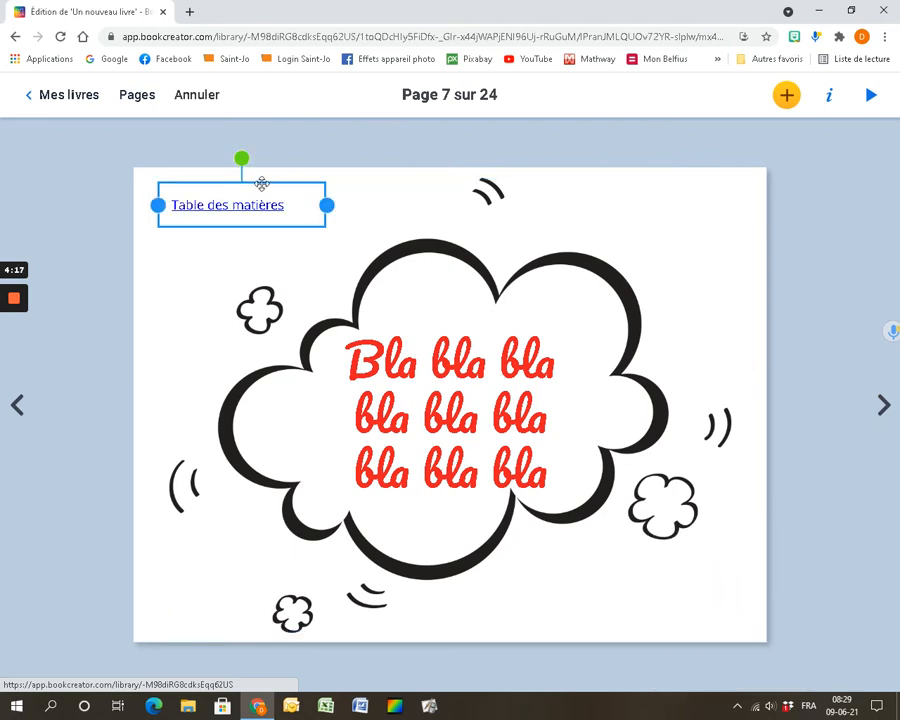
drag(275, 181, 745, 609)
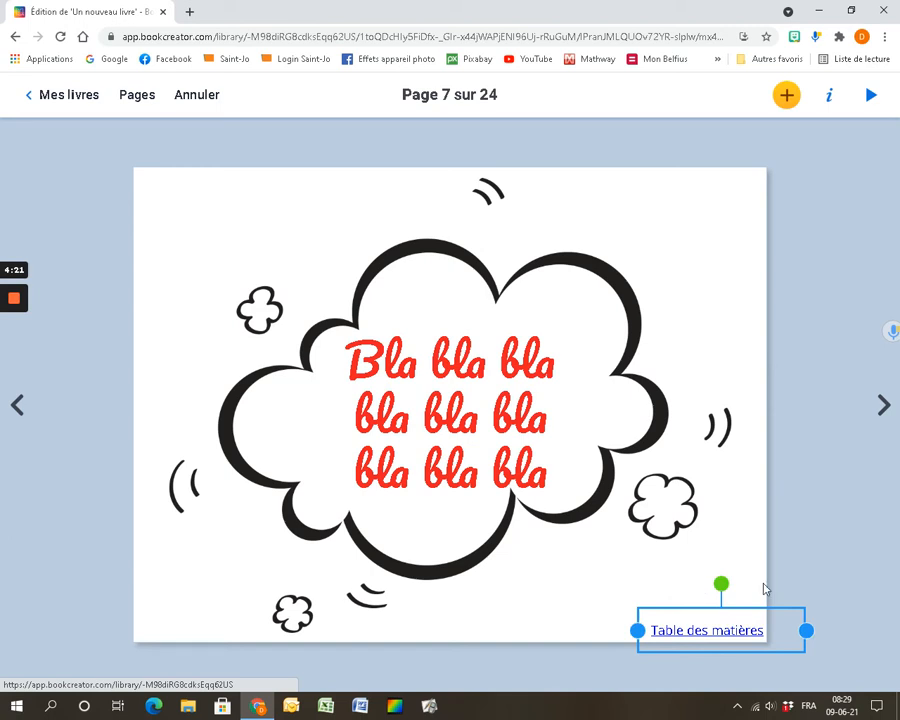
Step: Preview the book, test the "Table des matières" and Novembre links, and return to editing
click(868, 96)
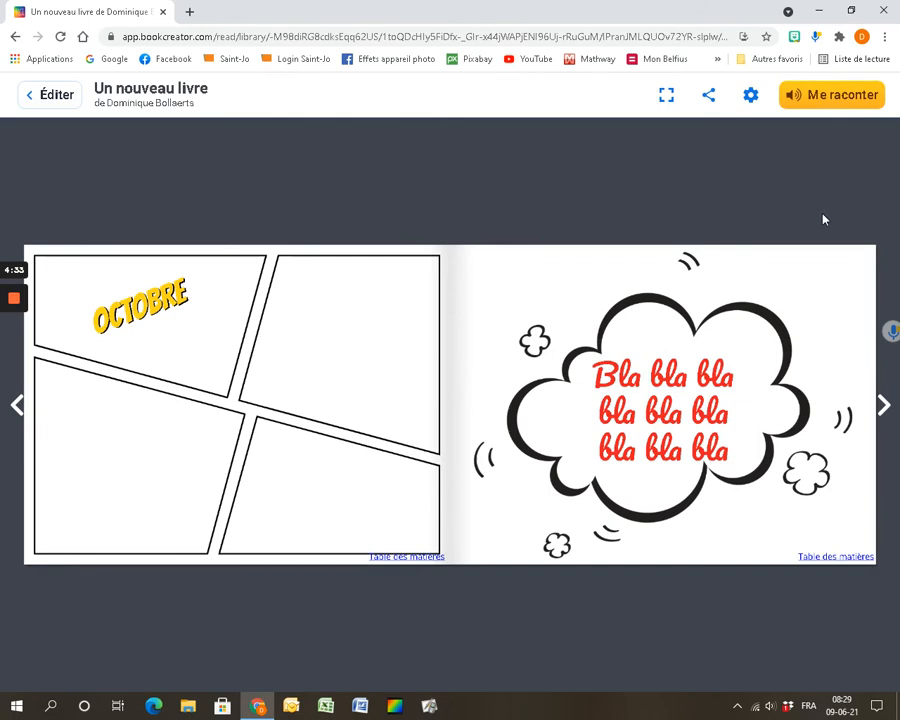
click(842, 559)
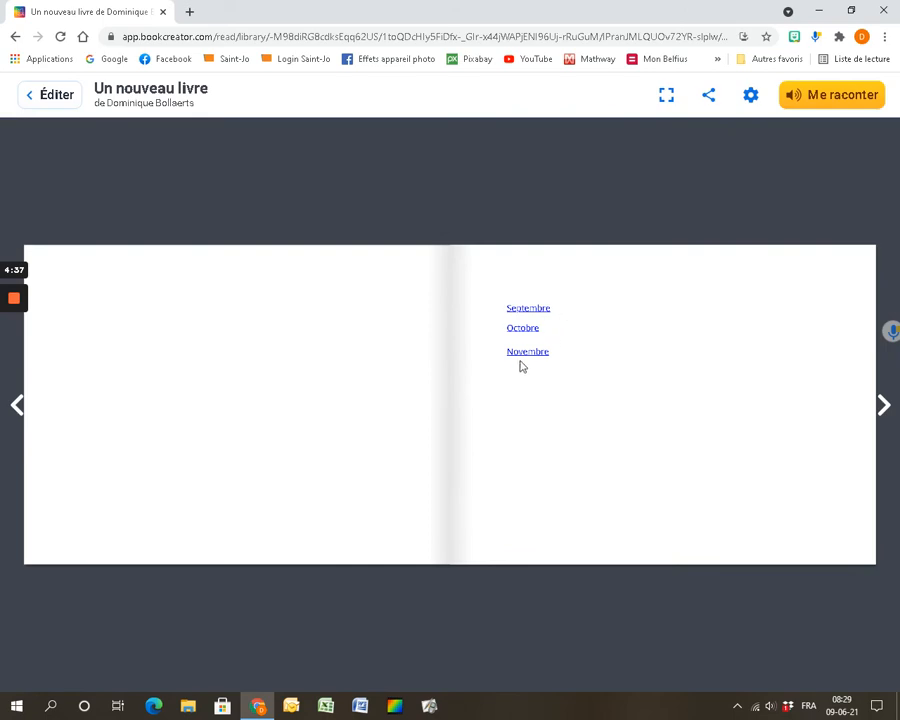
click(521, 356)
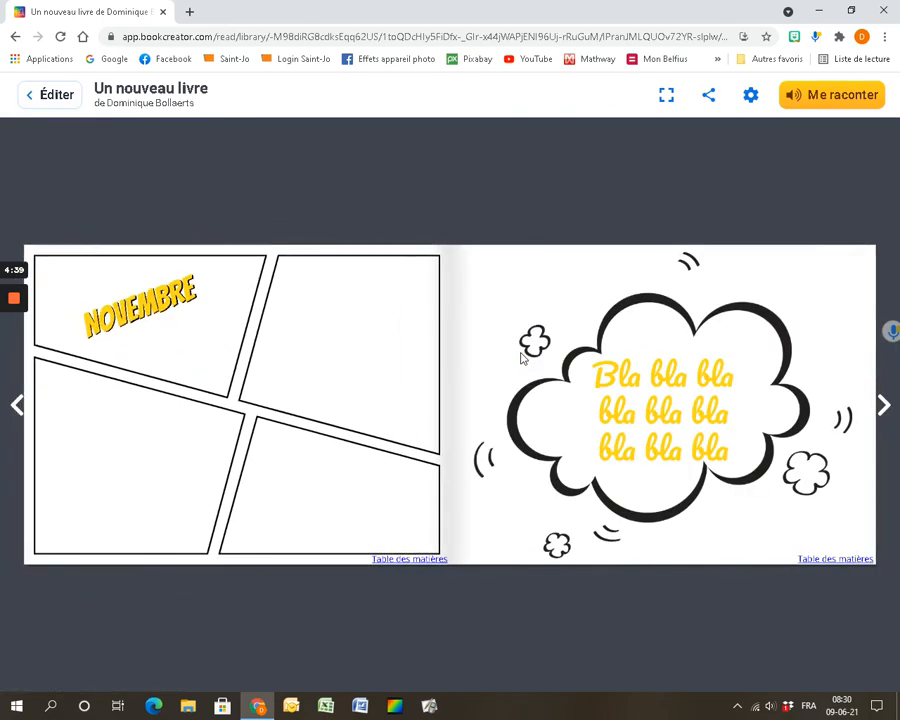
click(830, 562)
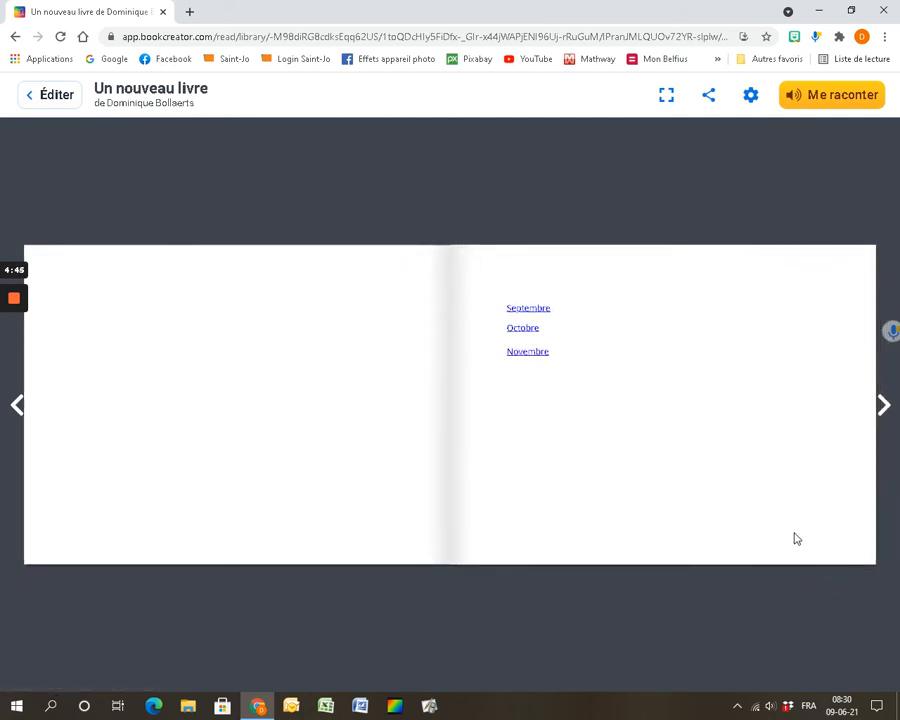
click(60, 95)
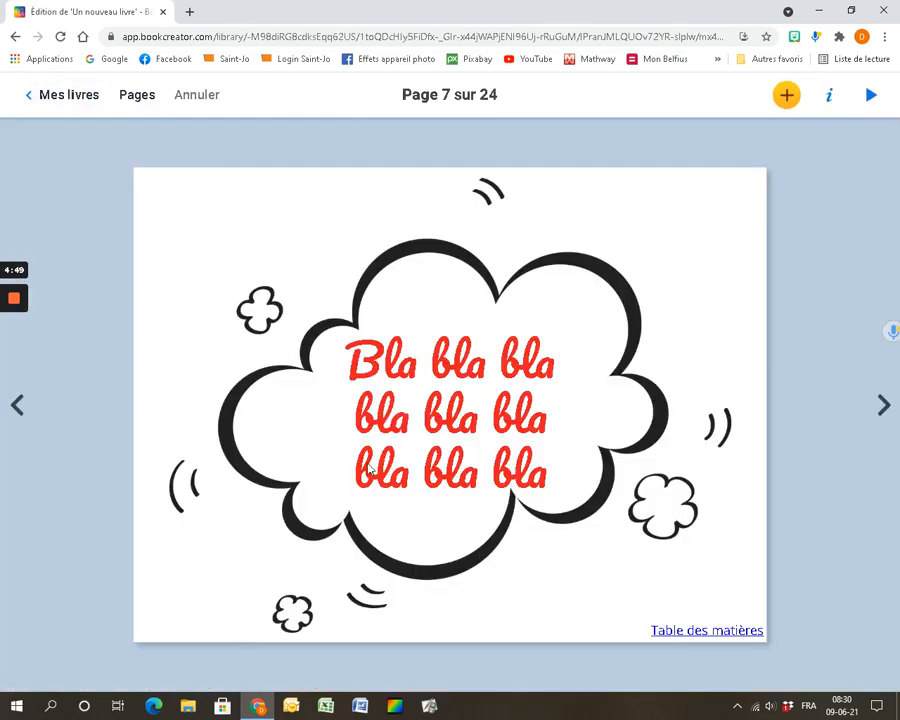
Step: Insert two blank pages between page 5 and the Octobre page in the book's page overview
key(Left)
key(Left)
key(Left)
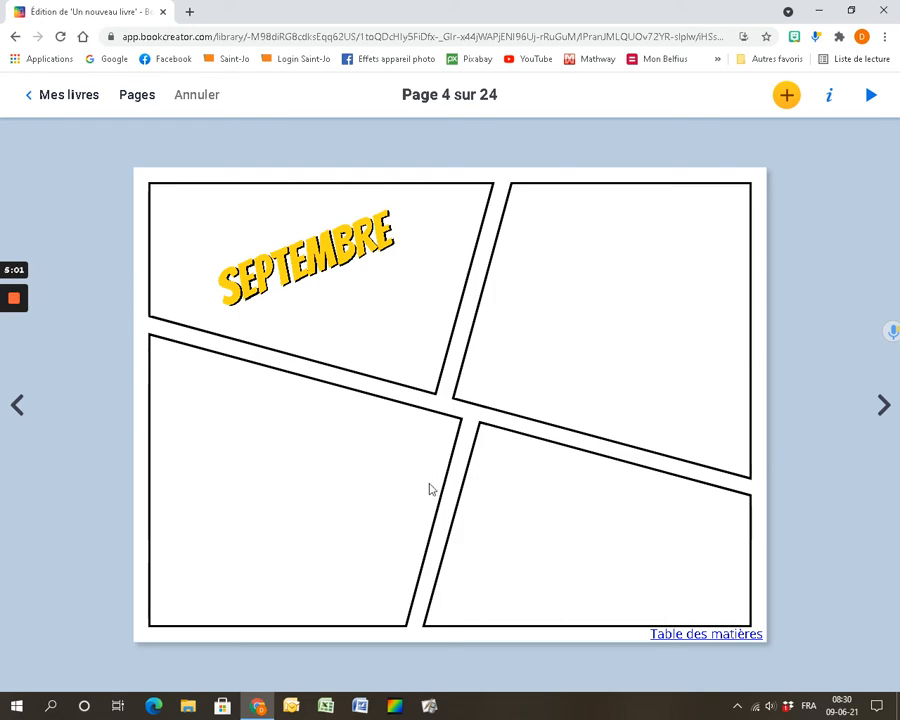
click(136, 96)
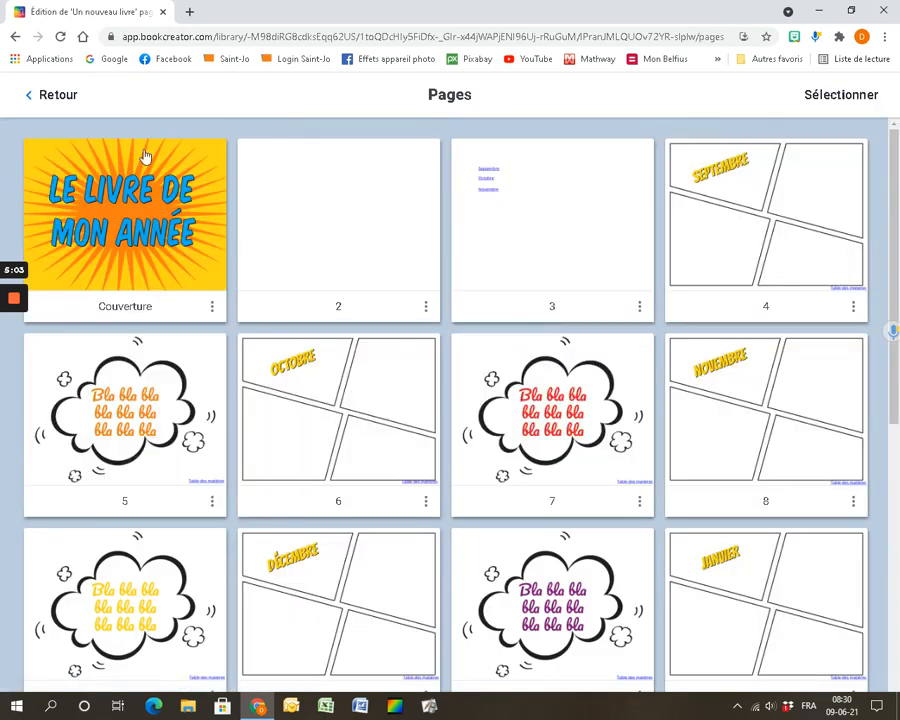
click(211, 505)
click(426, 505)
click(426, 505)
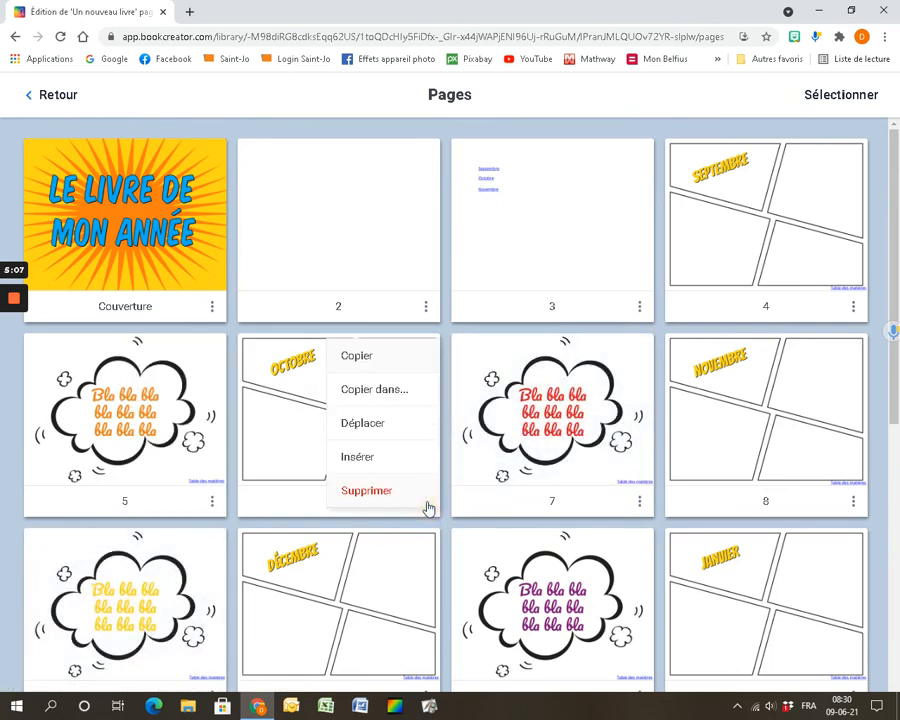
click(382, 457)
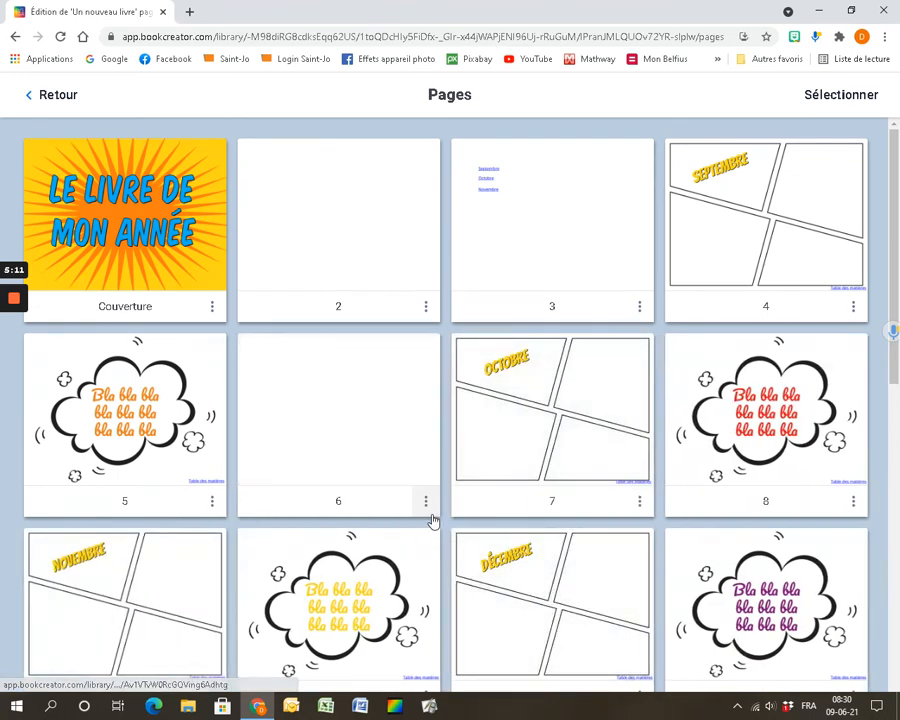
click(426, 505)
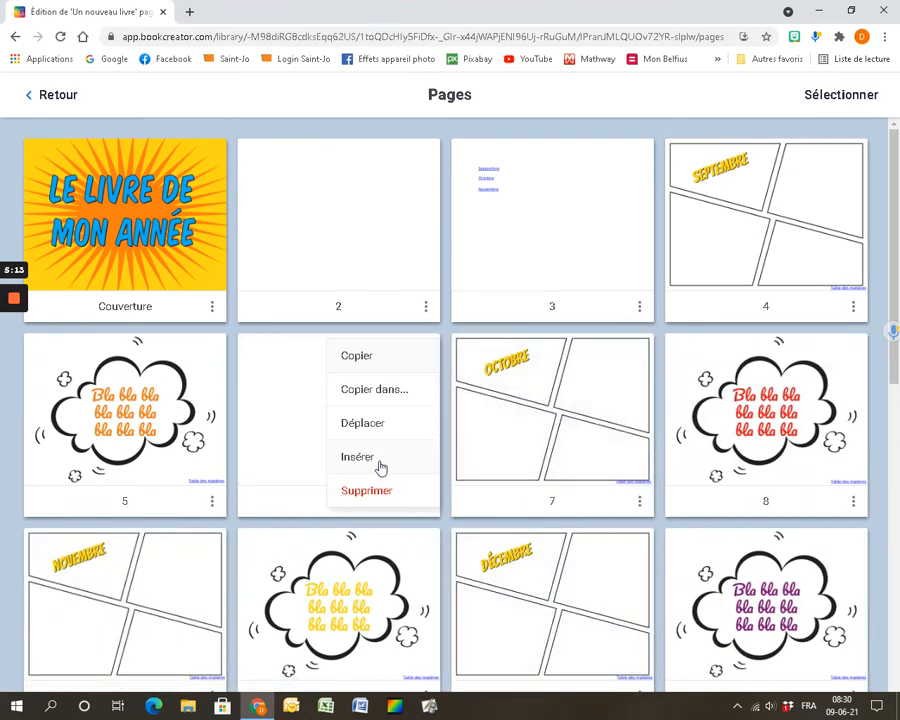
click(410, 462)
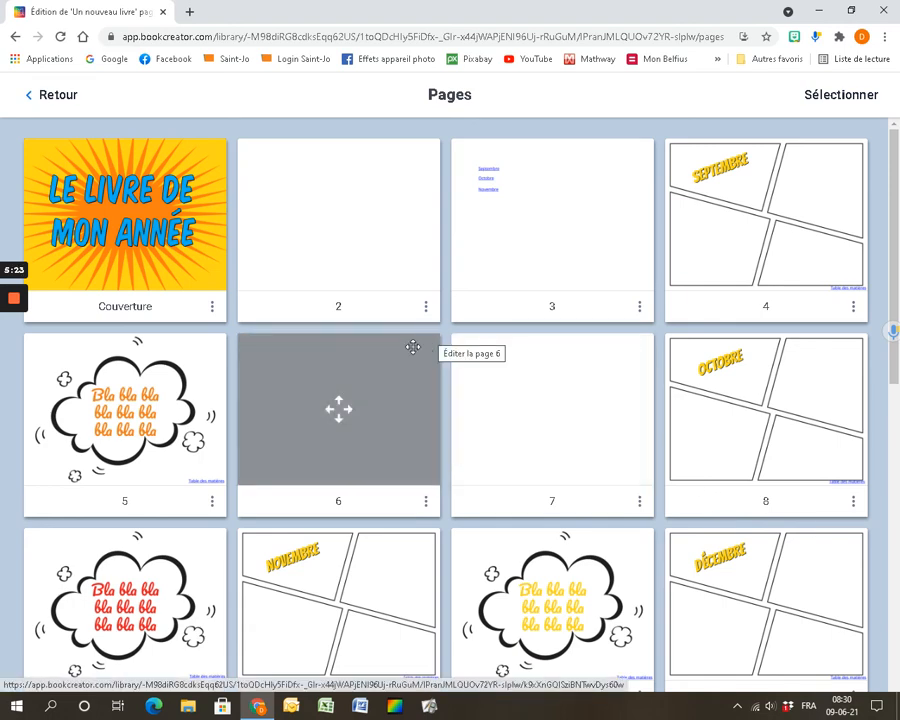
Step: Preview the book from the cover and test the Octobre link in the table of contents
click(175, 202)
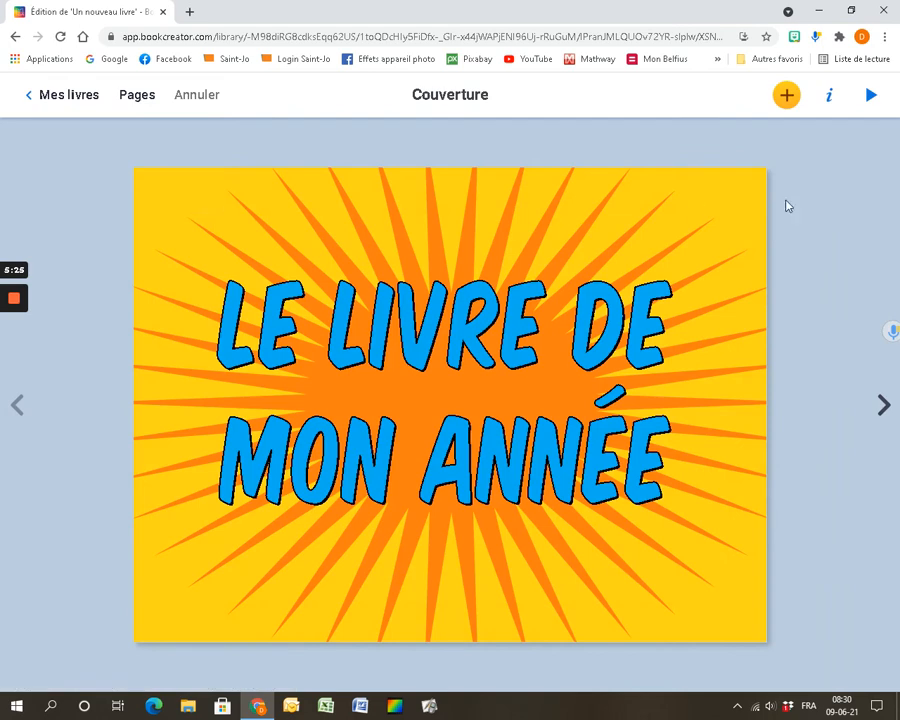
click(872, 95)
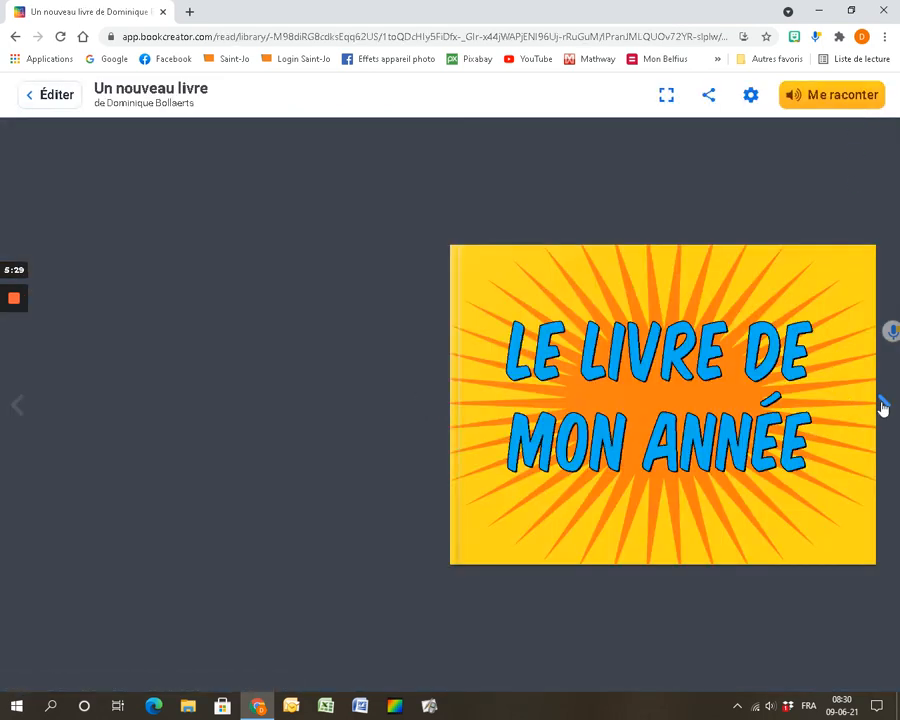
click(880, 405)
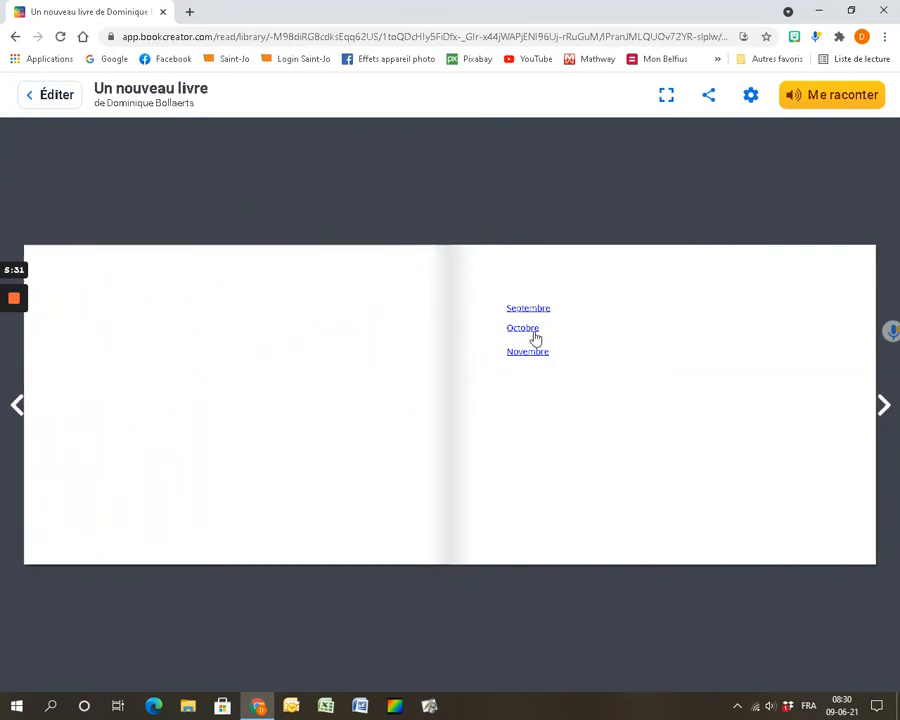
click(524, 332)
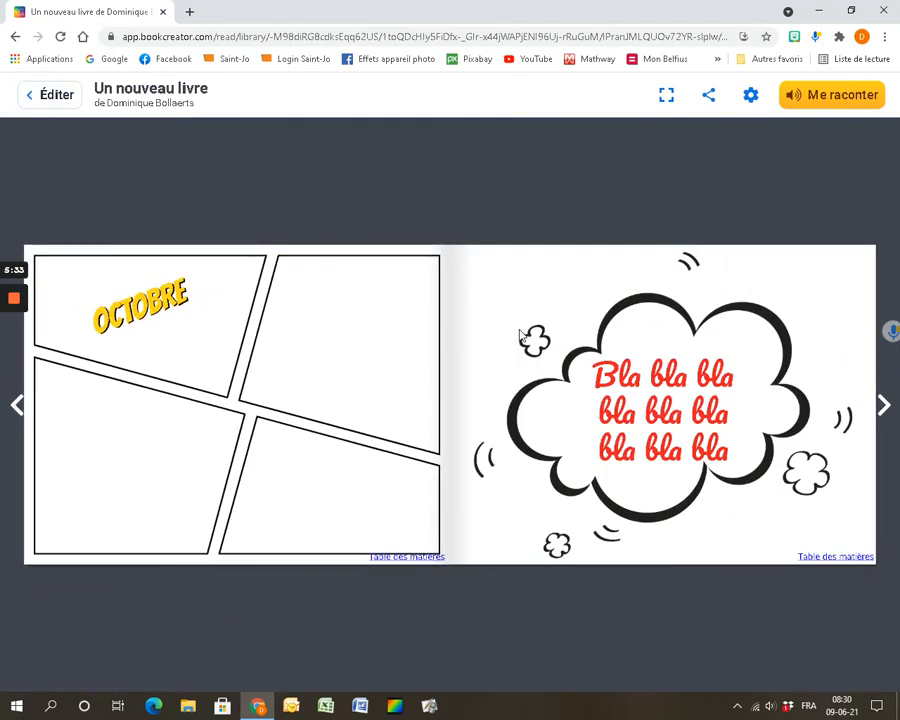